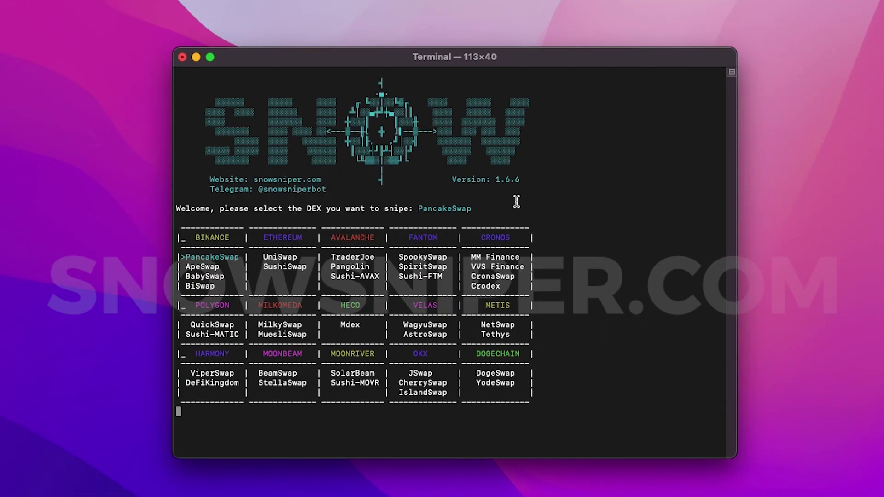
- Highlight the Snow Sniper 1.6.6 version number shown above the DEX selection prompt
{"action": "left_click_drag", "start_coordinate": [498, 182], "coordinate": [468, 181]}
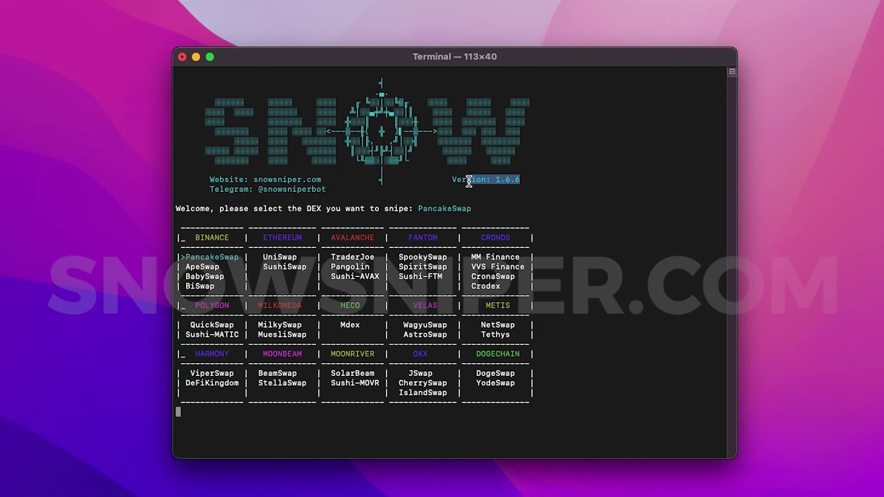
- Select PancakeSwap as the DEX and Copy Trade as the bot mode
{"action": "left_click", "coordinate": [610, 227]}
{"action": "key", "text": "Down"}
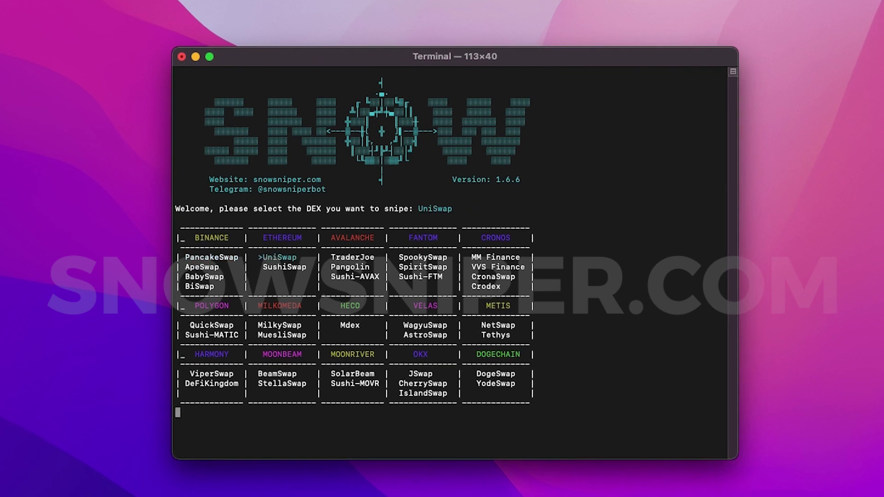
{"action": "key", "text": "Left"}
{"action": "key", "text": "Return"}
{"action": "key", "text": "Down"}
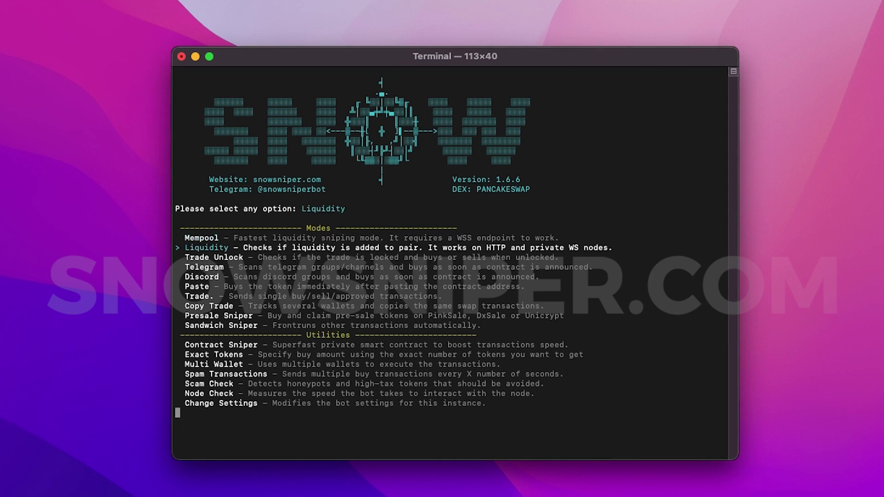
{"action": "key", "text": "Down"}
{"action": "key", "text": "Down"}
{"action": "key", "text": "Down"}
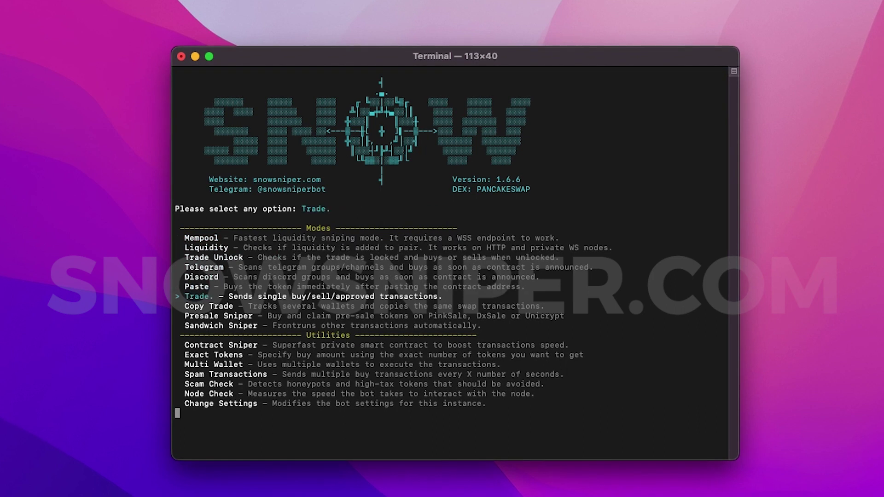
{"action": "key", "text": "Return"}
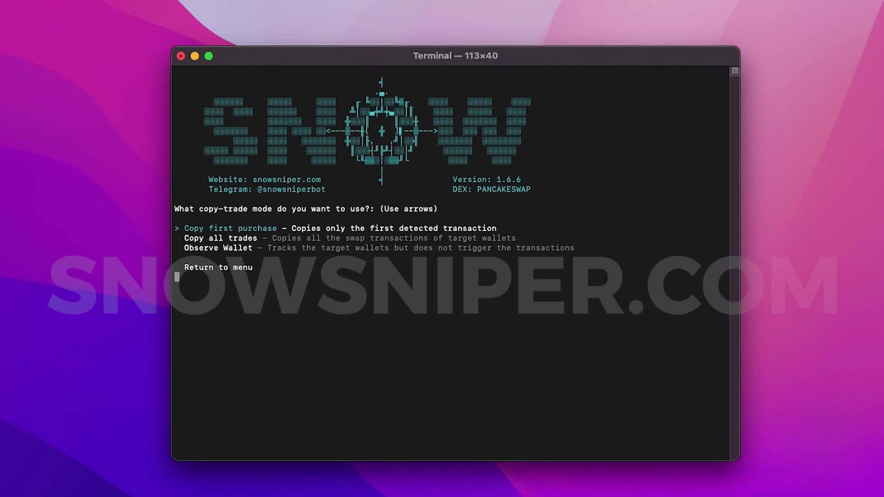
- Choose Copy all trades as the copy-trade mode, passing over Observe Wallet
{"action": "key", "text": "Down"}
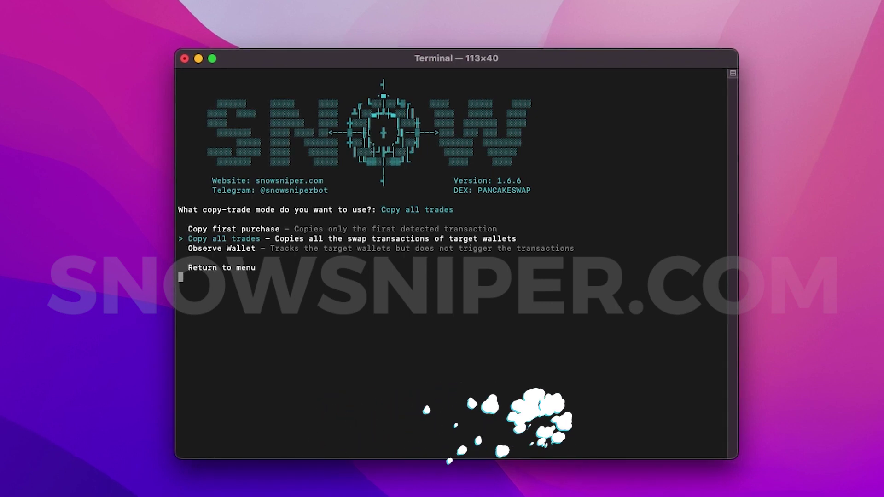
{"action": "key", "text": "Down"}
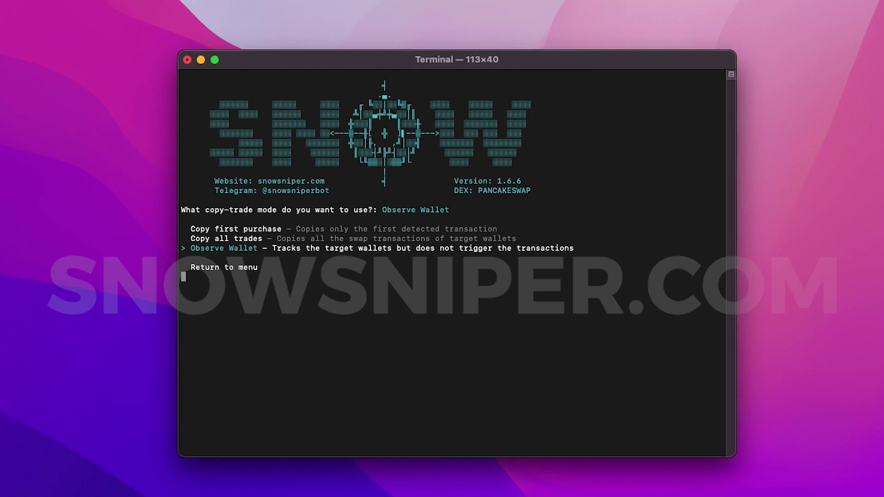
{"action": "key", "text": "Up"}
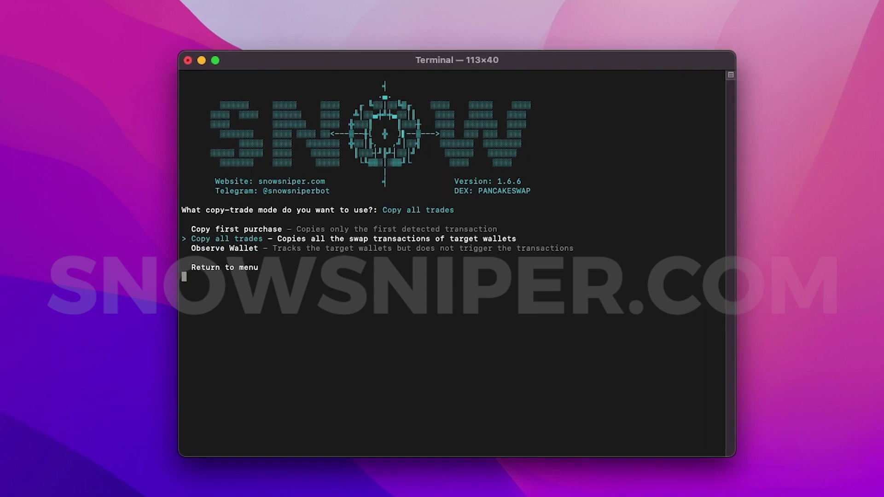
{"action": "key", "text": "Return"}
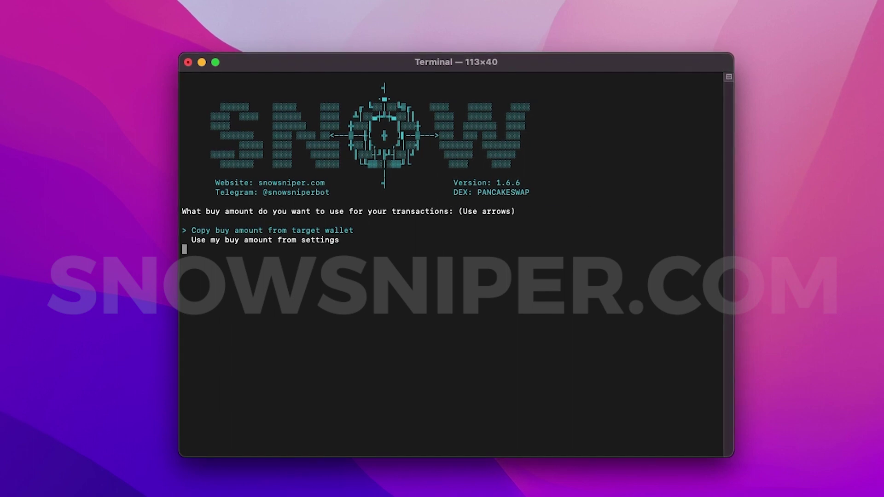
- Copy both the buy amount and the gas from the target wallet
{"action": "key", "text": "Down"}
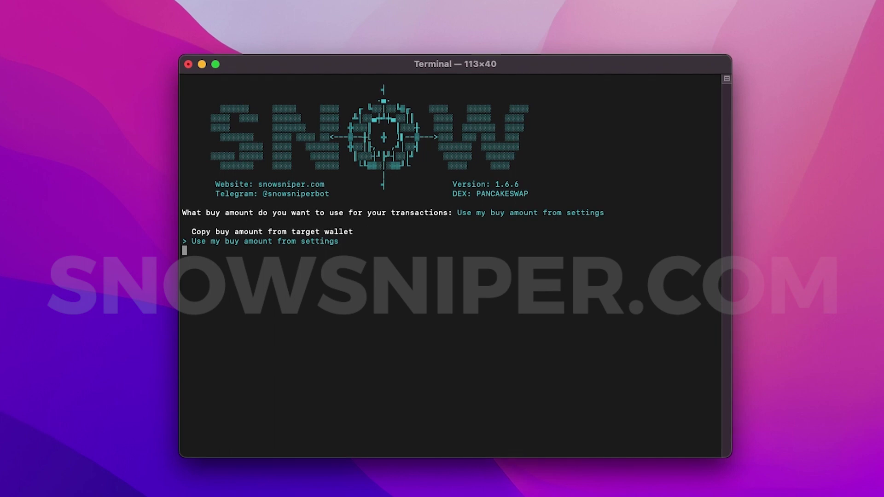
{"action": "key", "text": "Up"}
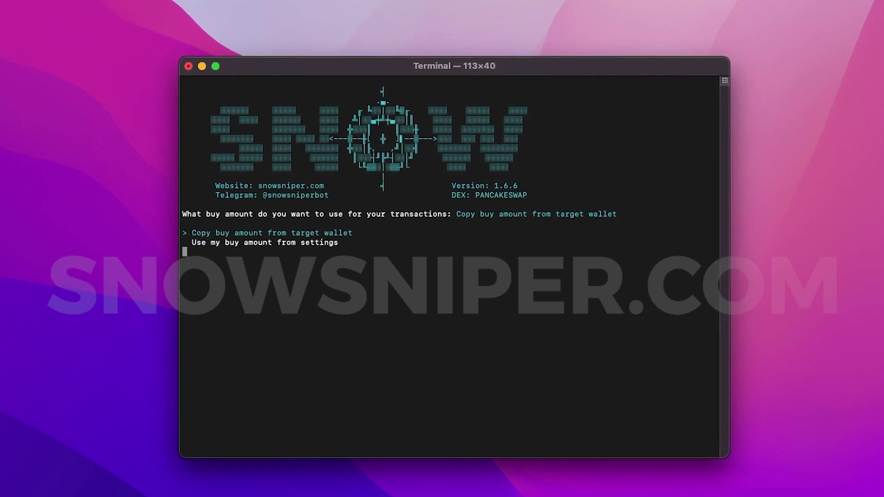
{"action": "key", "text": "Return"}
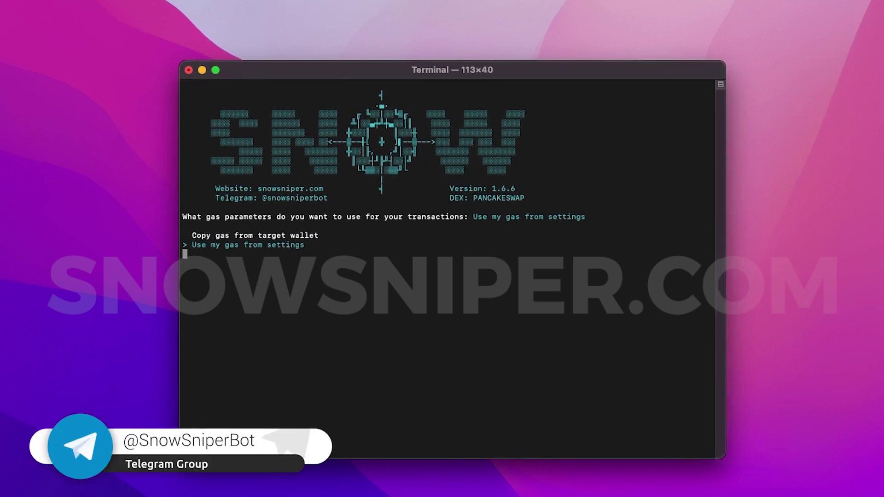
{"action": "key", "text": "Up"}
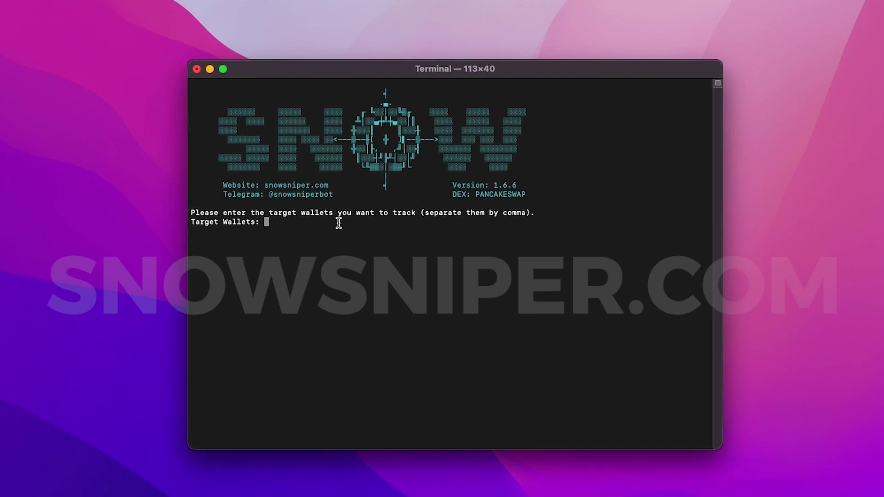
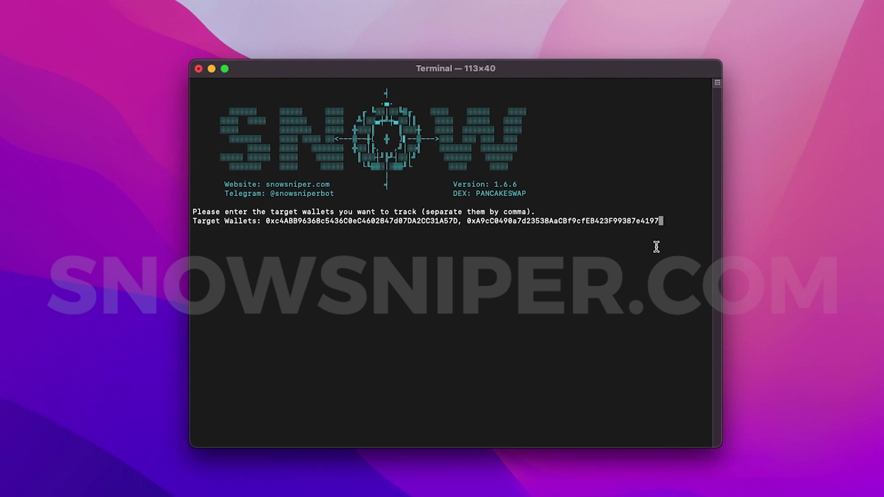
- Enter two comma-separated target wallet addresses and start tracking them
{"action": "key", "text": "Return"}
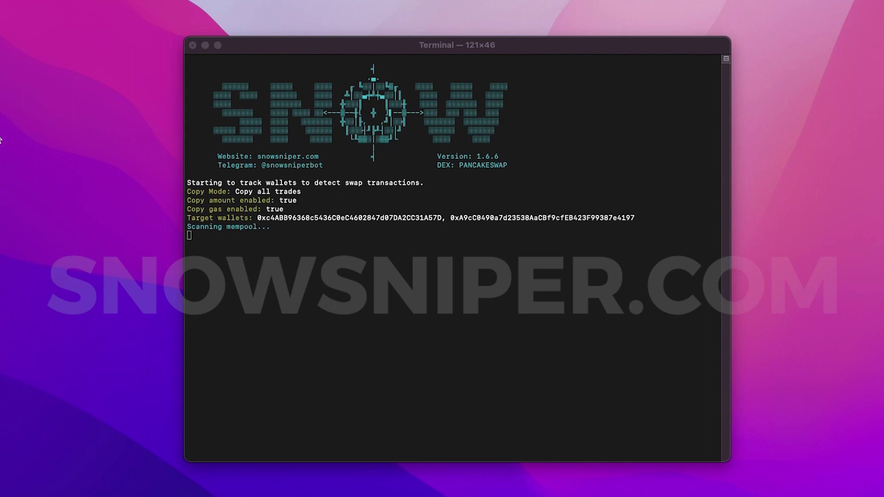
- Highlight the copied transaction's hash, Profit, Value and both copied transaction entries
{"action": "left_click", "coordinate": [612, 56]}
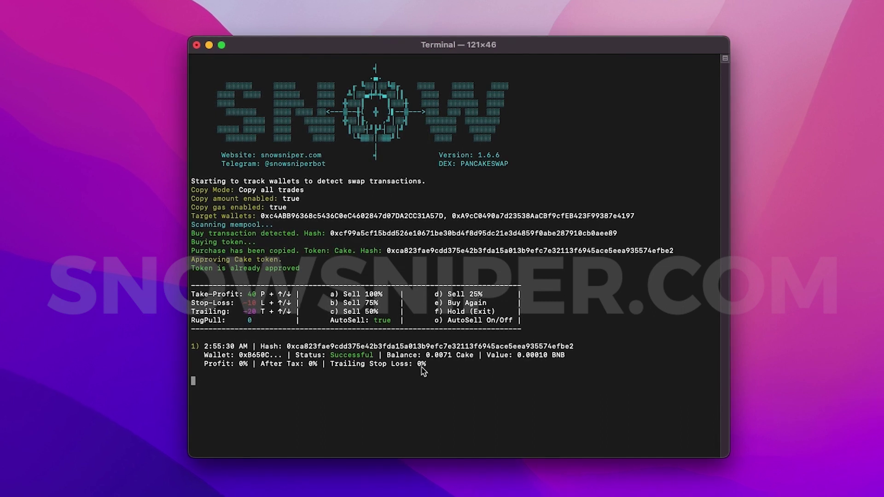
{"action": "double_click", "coordinate": [319, 346]}
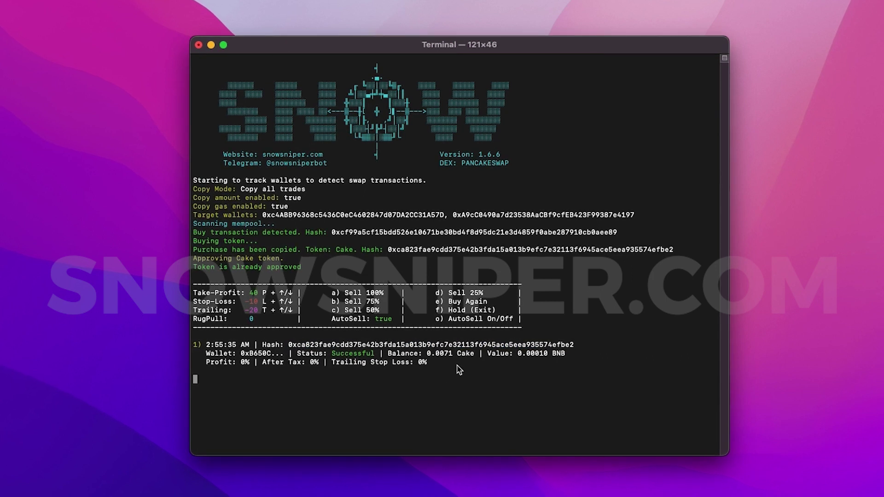
{"action": "double_click", "coordinate": [227, 361]}
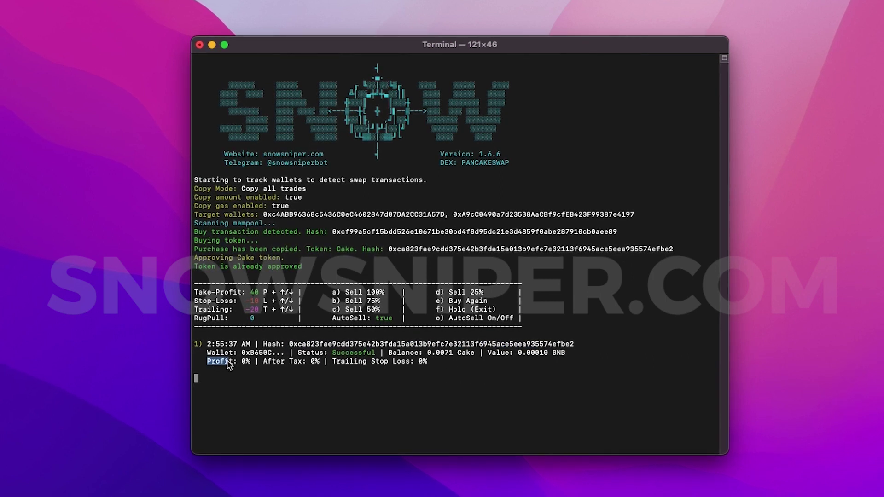
{"action": "double_click", "coordinate": [490, 354]}
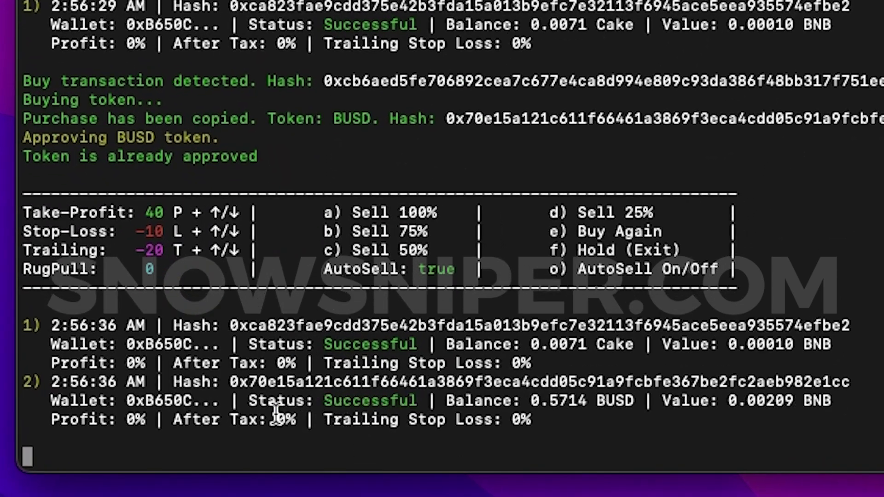
{"action": "left_click_drag", "start_coordinate": [55, 323], "coordinate": [615, 404]}
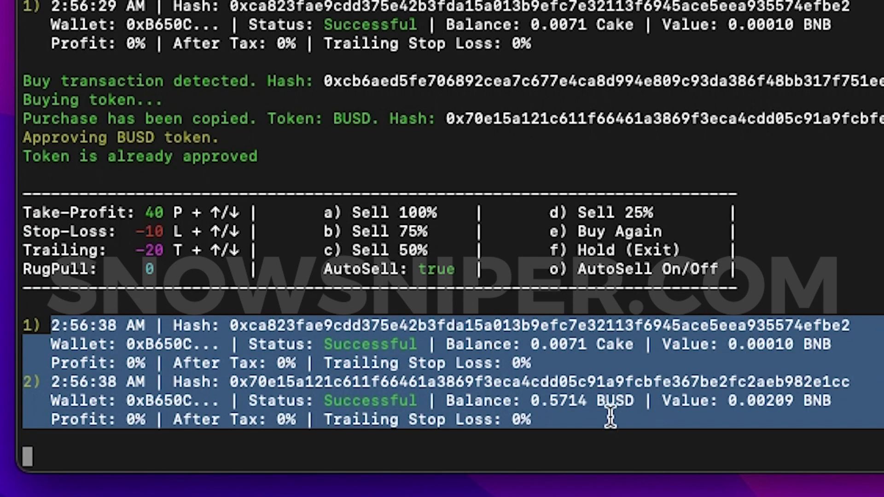
{"action": "left_click", "coordinate": [616, 404]}
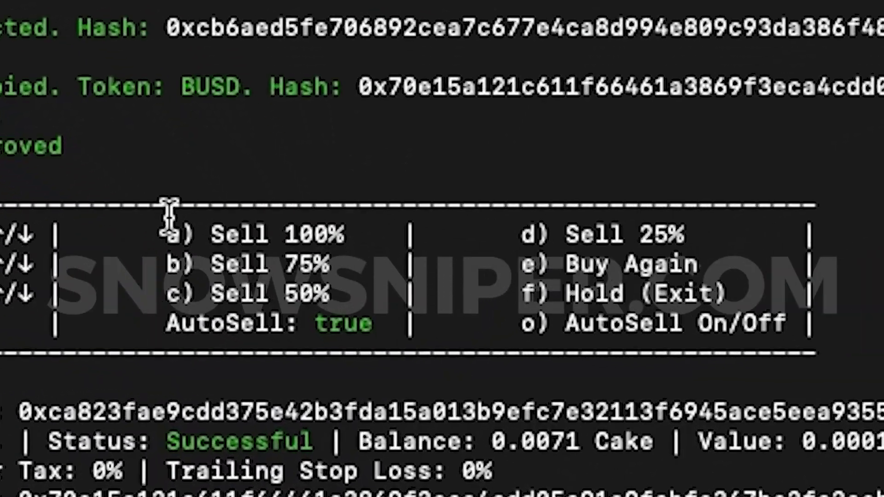
- Highlight the sell options a) through f) in the bot's table
{"action": "left_click_drag", "start_coordinate": [330, 318], "coordinate": [350, 319]}
{"action": "mouse_move", "coordinate": [203, 212]}
{"action": "left_mouse_down"}
{"action": "mouse_move", "coordinate": [306, 211]}
{"action": "mouse_move", "coordinate": [359, 284]}
{"action": "mouse_move", "coordinate": [818, 274]}
{"action": "mouse_move", "coordinate": [810, 276]}
{"action": "left_mouse_up"}
{"action": "left_click", "coordinate": [810, 276]}
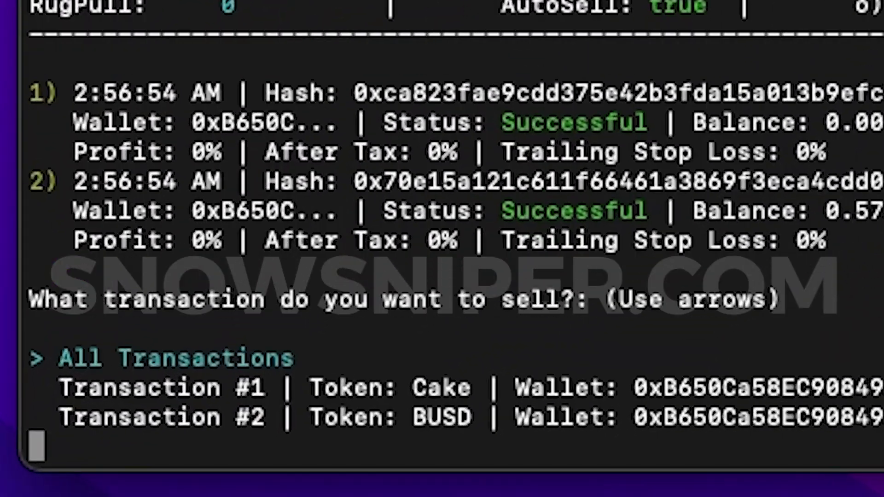
- Sell the Cake purchase (Transaction #1), then sell all remaining, the BUSD
{"action": "key", "text": "Down"}
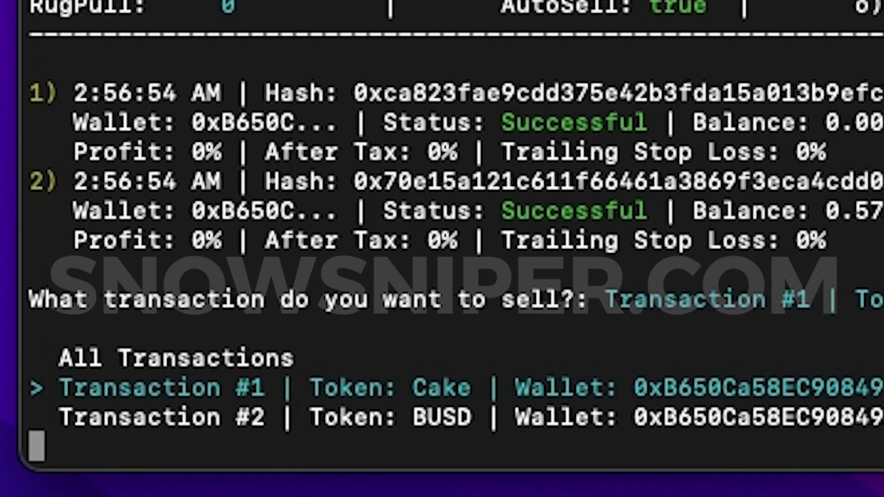
{"action": "key", "text": "Down"}
{"action": "key", "text": "Up"}
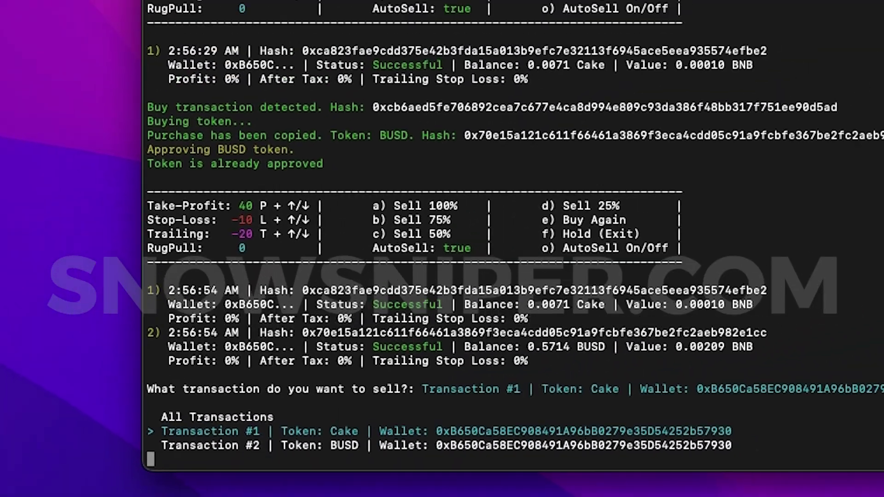
{"action": "key", "text": "Return"}
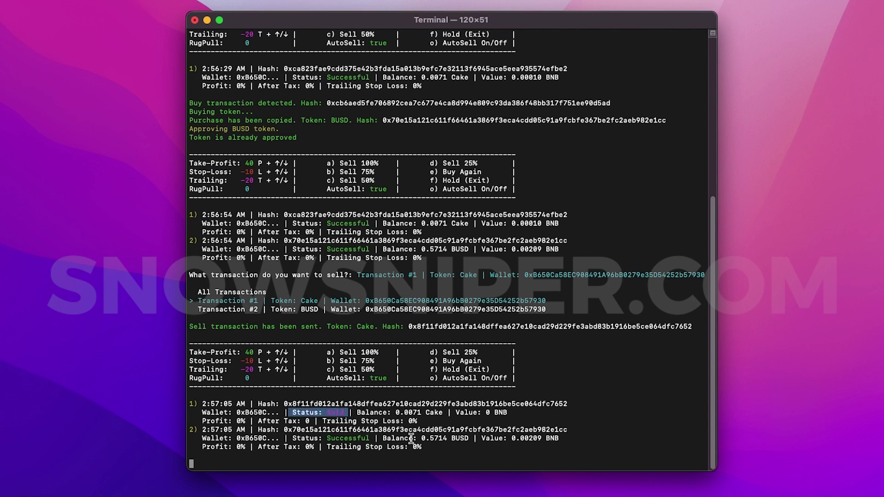
{"action": "key", "text": "a"}
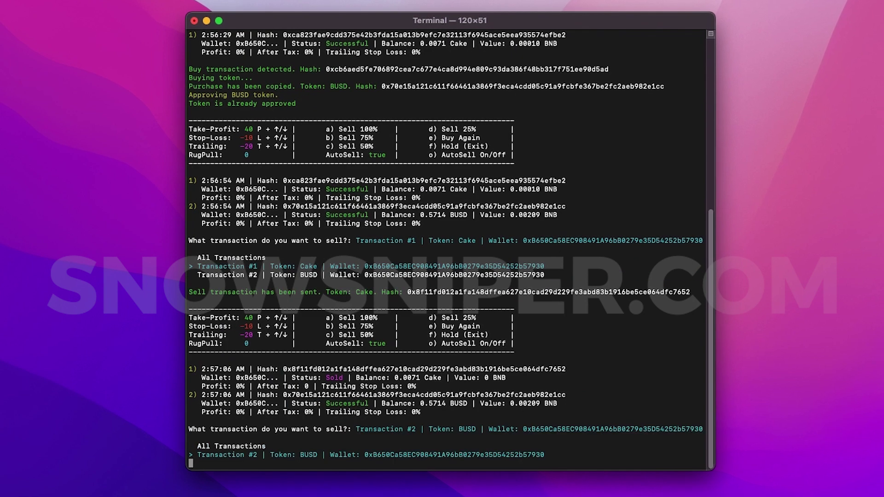
{"action": "key", "text": "Return"}
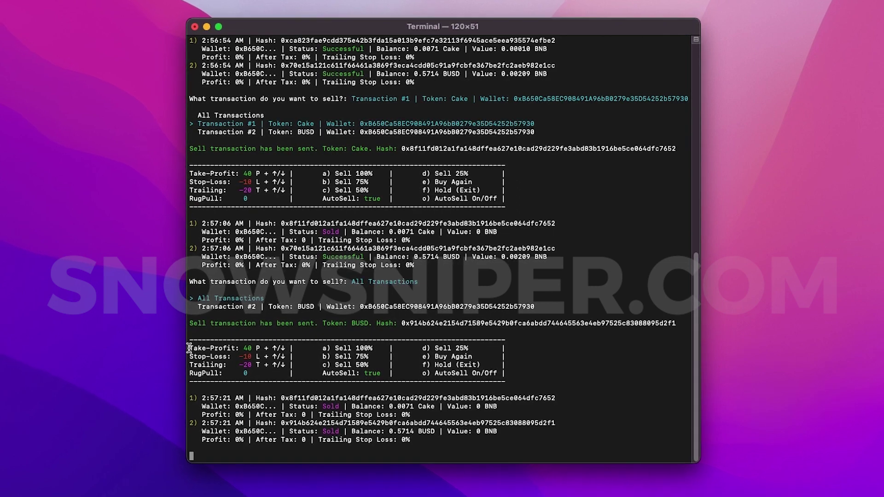
- Point out the Take-Profit of 40 and switch AutoSell from true to off
{"action": "left_click_drag", "start_coordinate": [188, 348], "coordinate": [253, 348]}
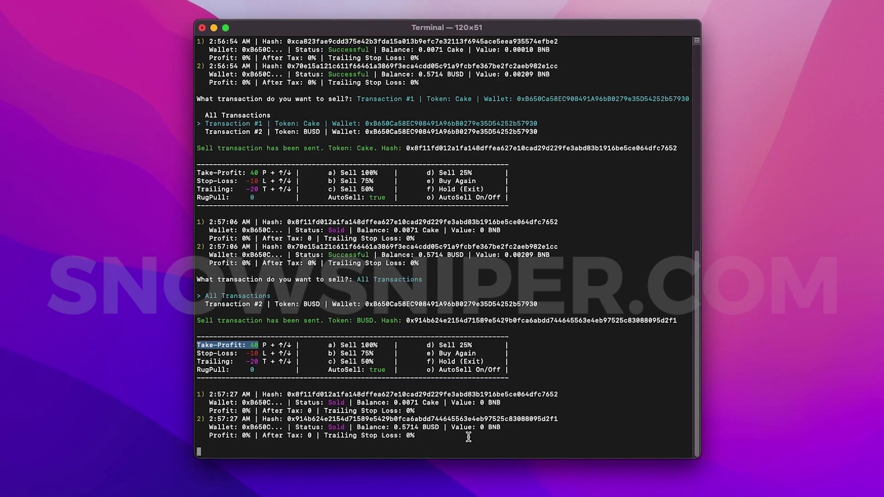
{"action": "left_click", "coordinate": [467, 435]}
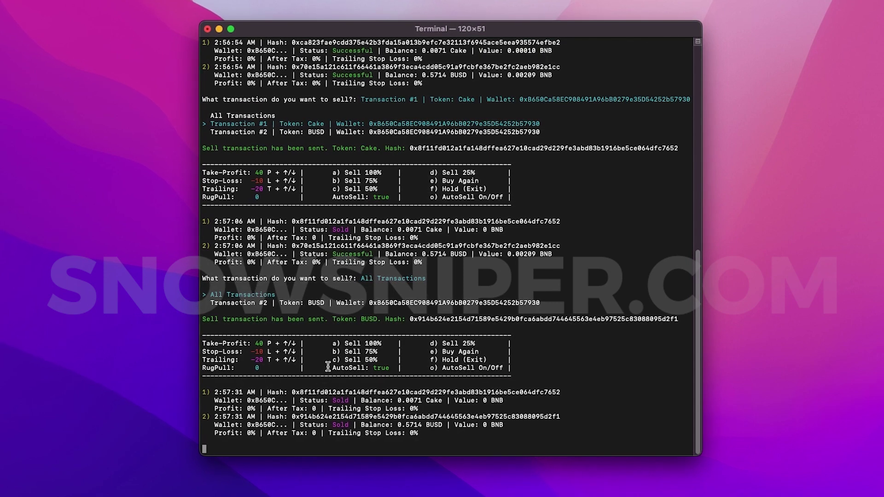
{"action": "left_click_drag", "start_coordinate": [327, 366], "coordinate": [403, 367]}
{"action": "left_click", "coordinate": [461, 437]}
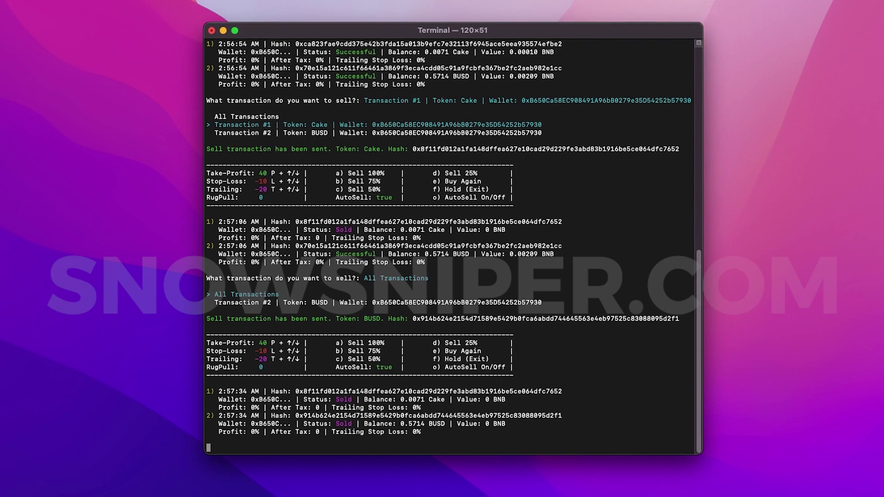
{"action": "key", "text": "o"}
{"action": "left_click_drag", "start_coordinate": [336, 367], "coordinate": [401, 367]}
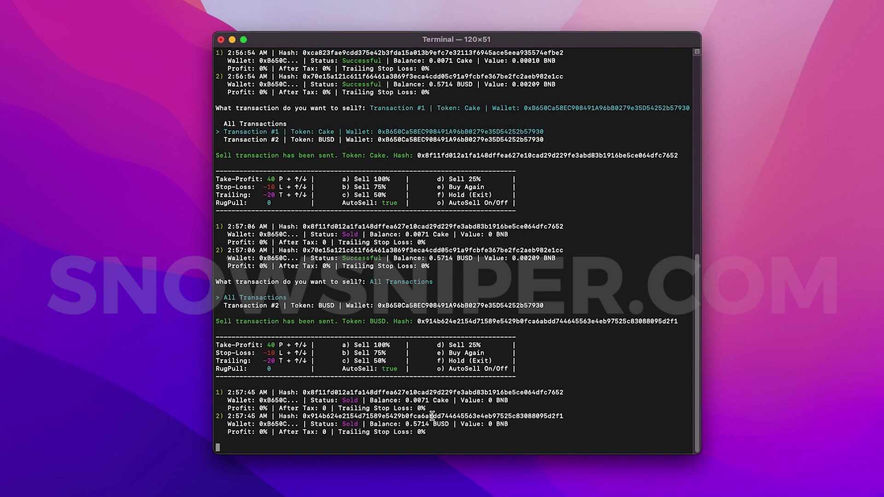
- Finish monitoring, return to the main menu, and shrink and reposition the Terminal window
{"action": "key", "text": "f"}
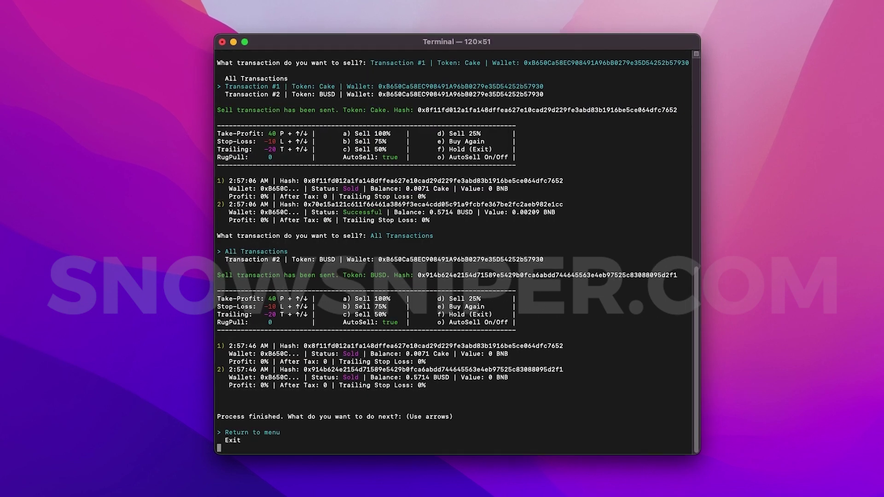
{"action": "key", "text": "Return"}
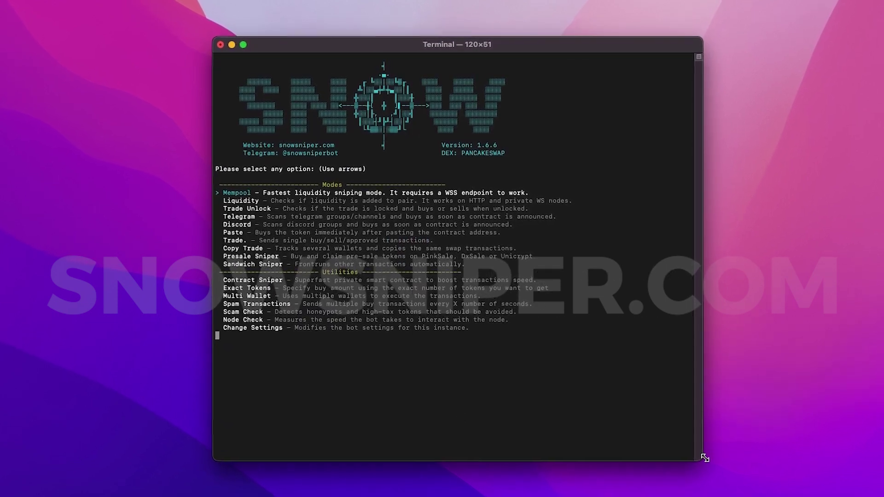
{"action": "left_click_drag", "start_coordinate": [700, 456], "coordinate": [666, 418]}
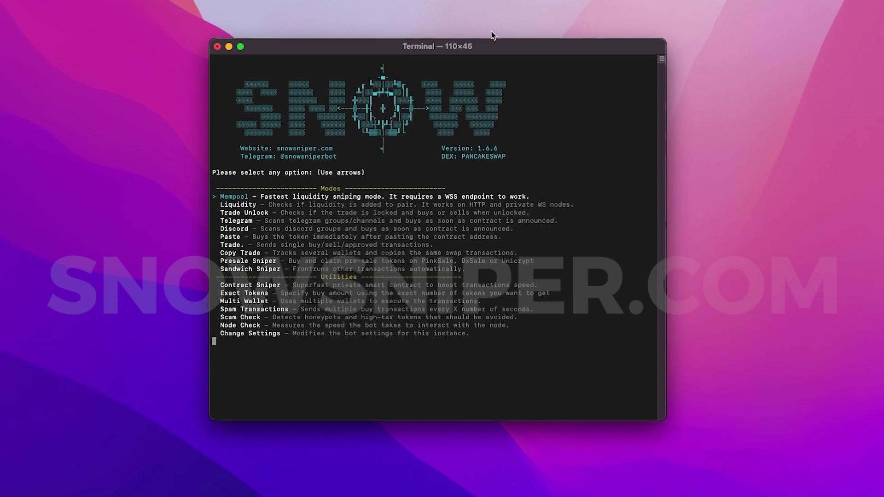
{"action": "left_click_drag", "start_coordinate": [497, 50], "coordinate": [517, 70]}
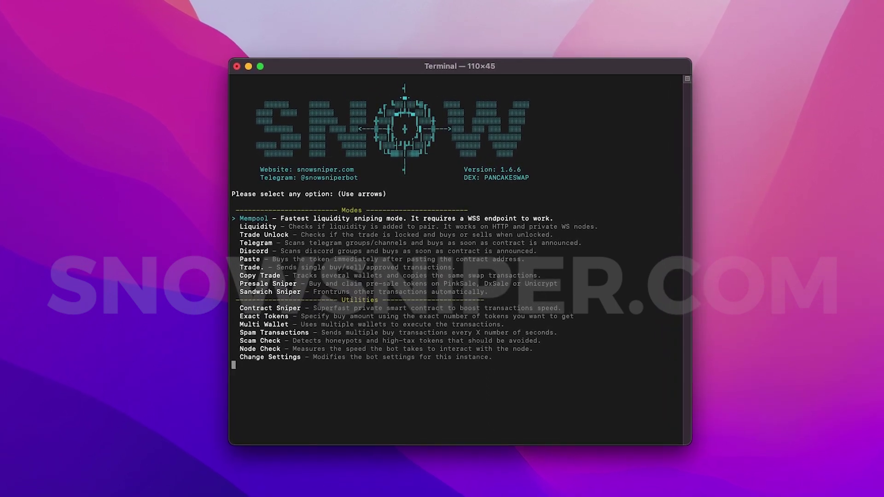
- Browse the modes and utilities, then enter the Trade. buy/sell submenu
{"action": "key", "text": "Down"}
{"action": "key", "text": "Down"}
{"action": "key", "text": "Up"}
{"action": "key", "text": "Up"}
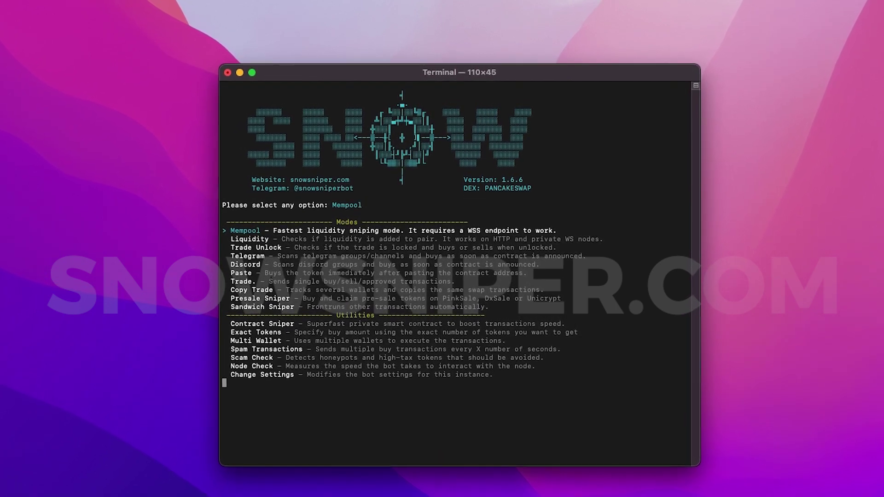
{"action": "key", "text": "Down"}
{"action": "key", "text": "Down"}
{"action": "key", "text": "Down"}
{"action": "key", "text": "Down"}
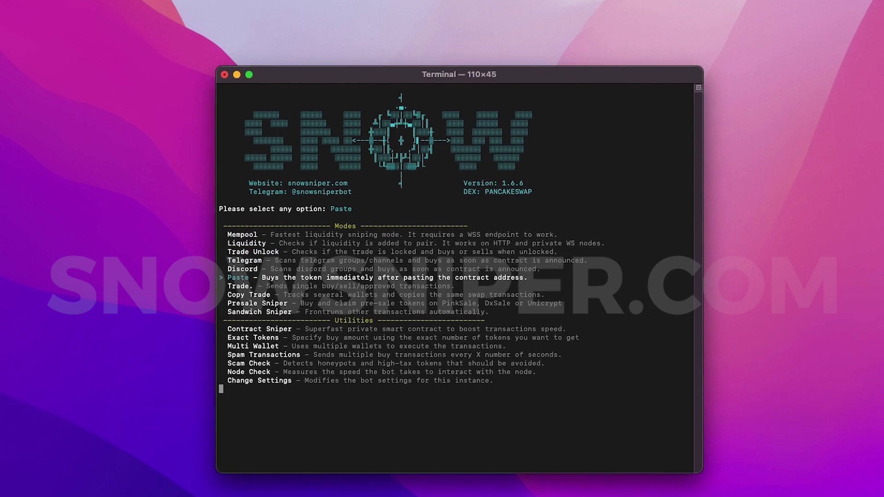
{"action": "key", "text": "Down"}
{"action": "key", "text": "Down"}
{"action": "key", "text": "Down"}
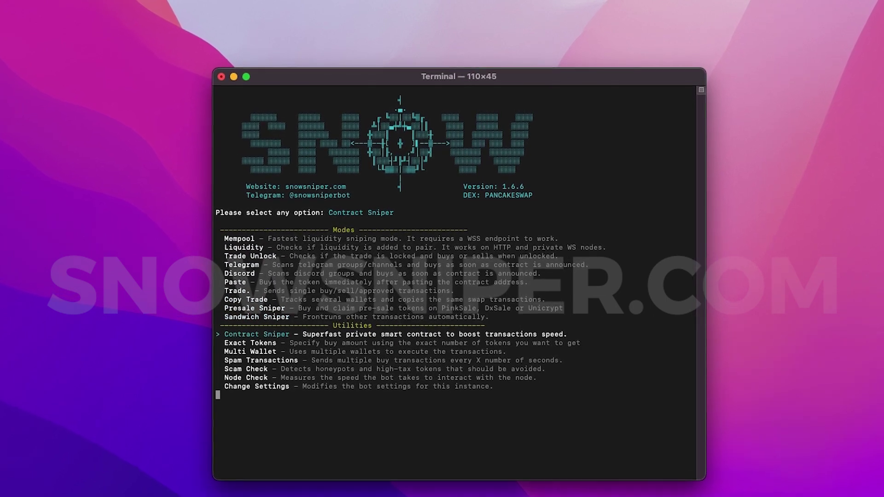
{"action": "key", "text": "Down"}
{"action": "key", "text": "Down"}
{"action": "key", "text": "Up"}
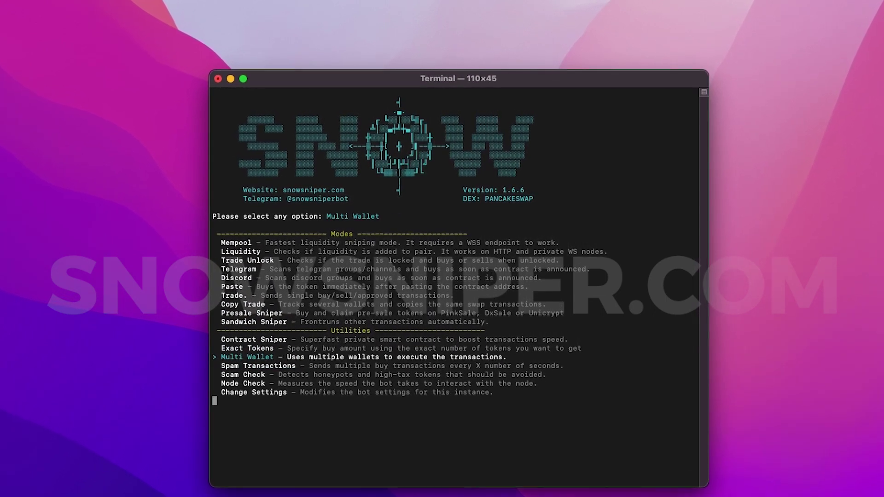
{"action": "key", "text": "Up"}
{"action": "key", "text": "Up"}
{"action": "key", "text": "Up"}
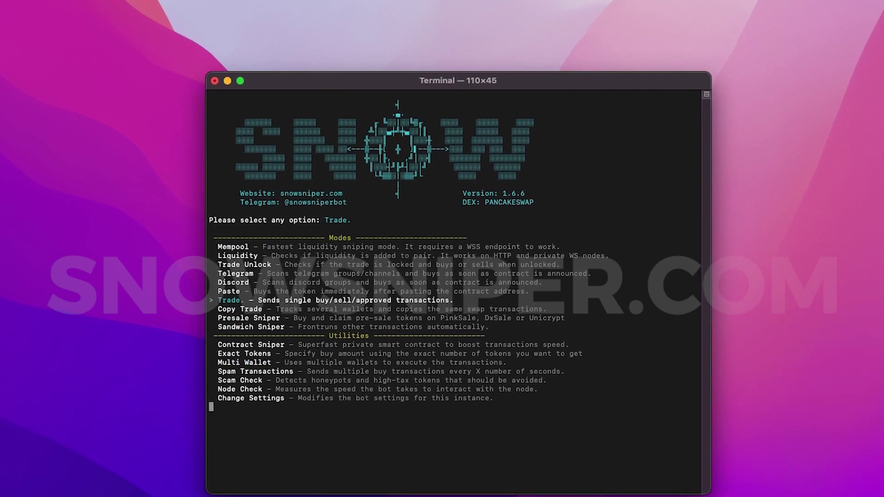
{"action": "key", "text": "Up"}
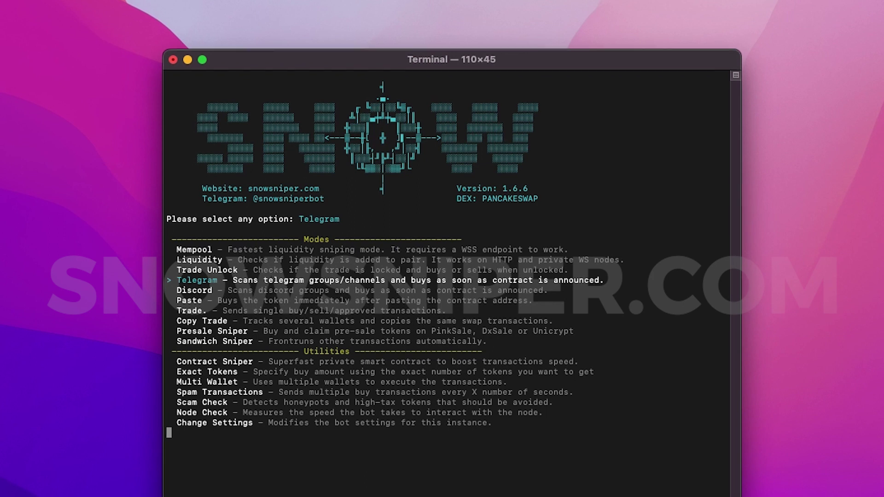
{"action": "key", "text": "Down"}
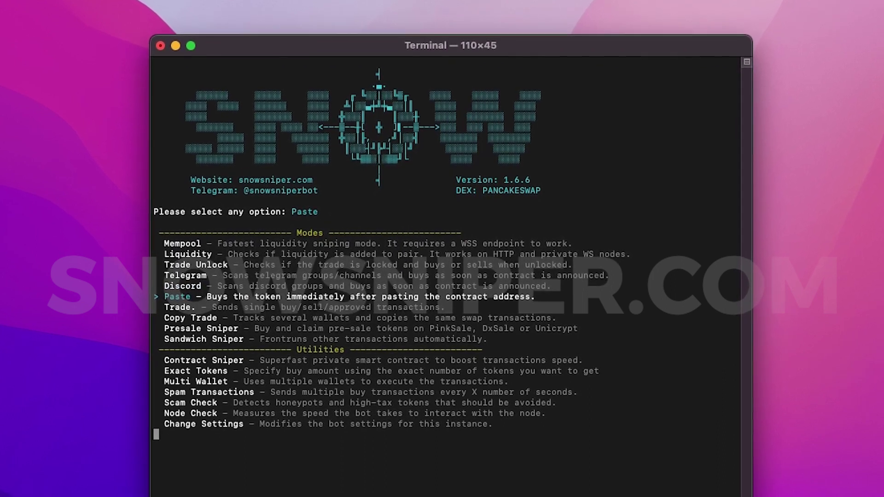
{"action": "key", "text": "Down"}
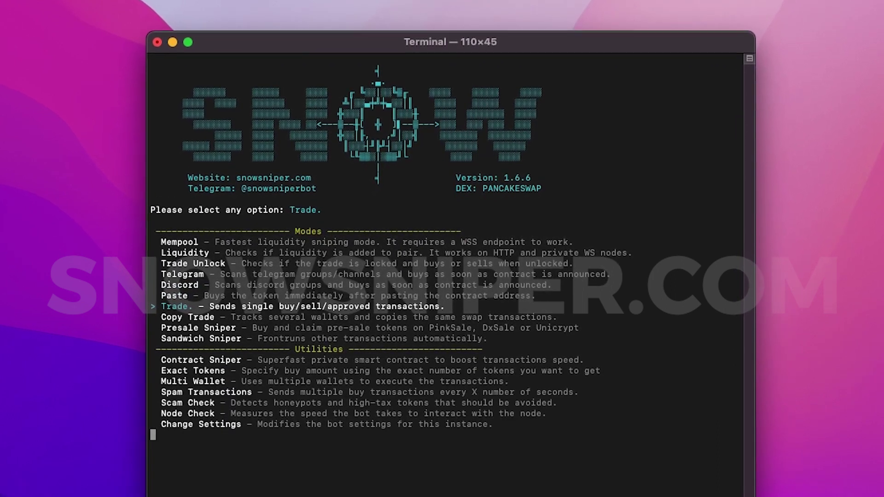
{"action": "key", "text": "Return"}
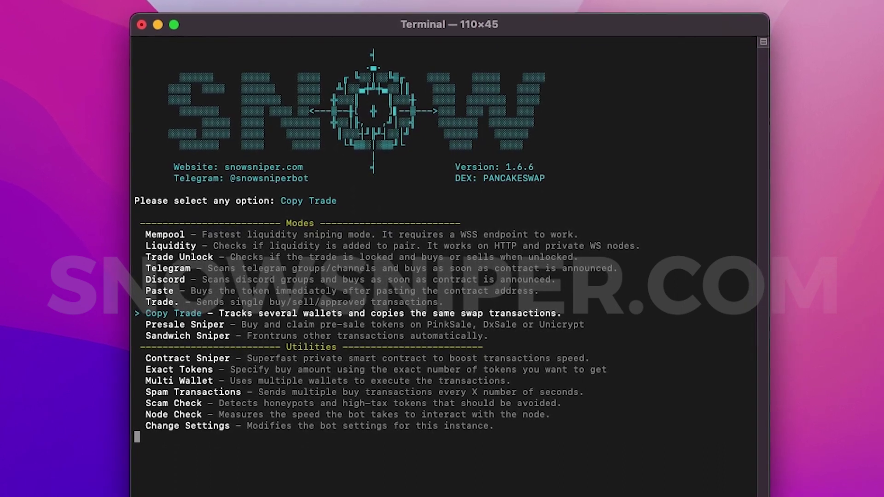
- Look over Presale Sniper and open the Sandwich Sniper mode choices
{"action": "key", "text": "Down"}
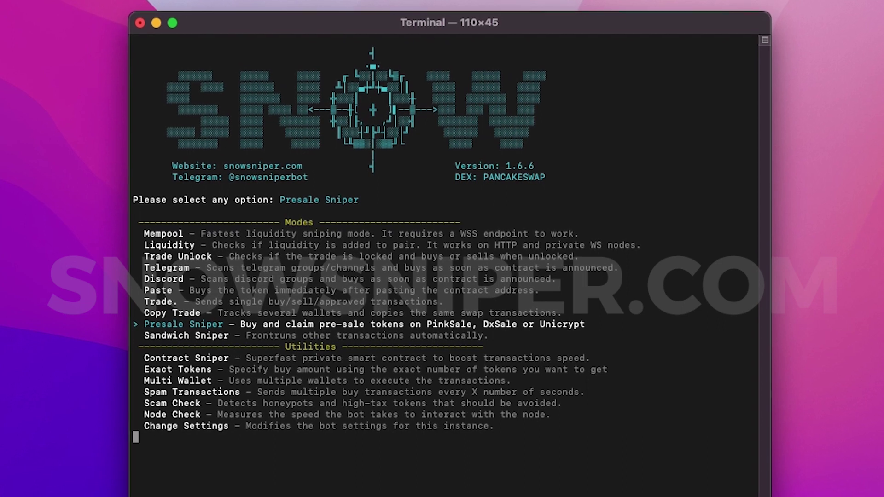
{"action": "key", "text": "Down"}
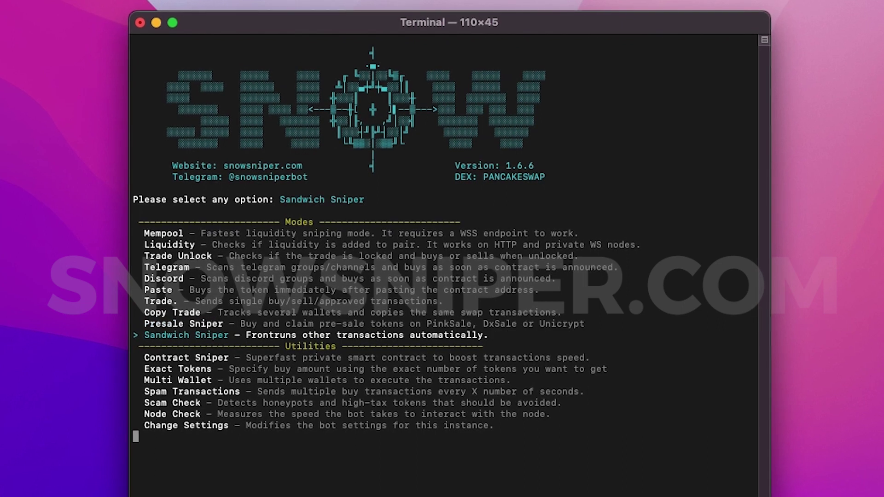
{"action": "key", "text": "Up"}
{"action": "key", "text": "Return"}
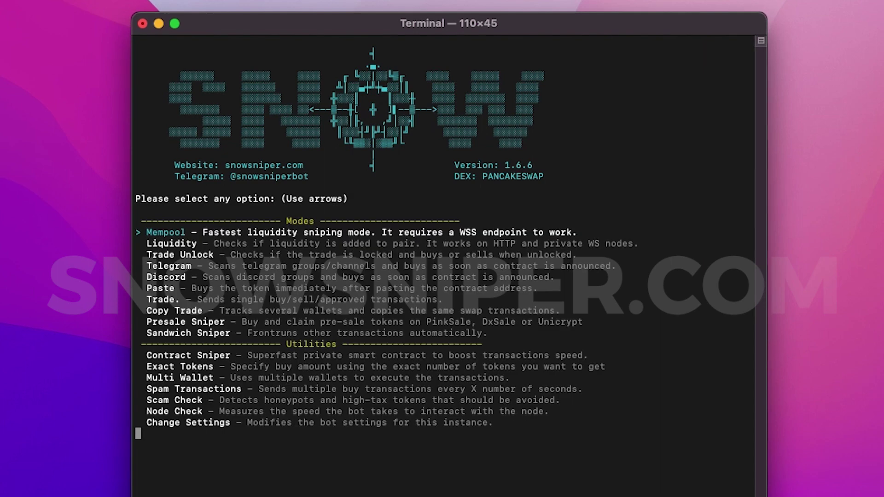
{"action": "key", "text": "Down"}
{"action": "key", "text": "Down"}
{"action": "key", "text": "Down"}
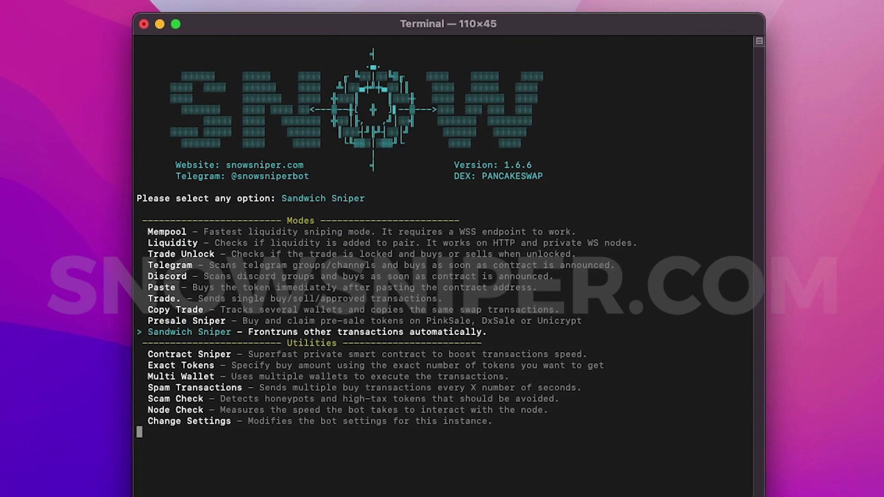
{"action": "key", "text": "Return"}
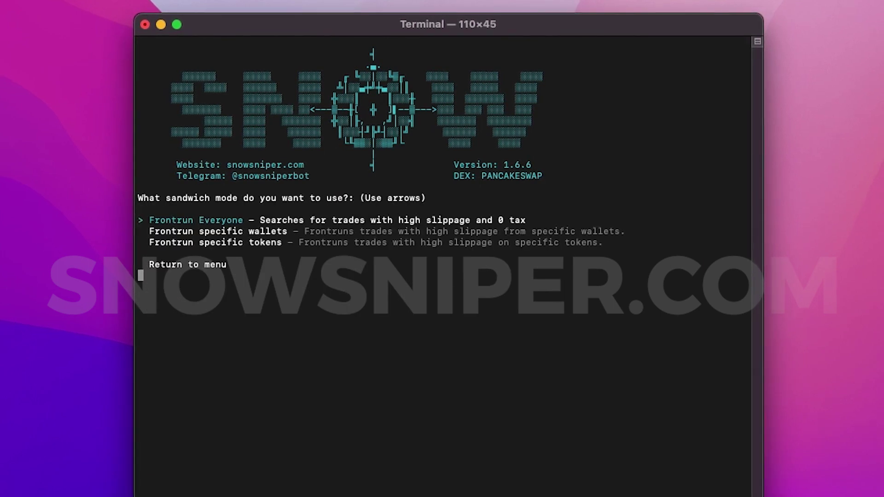
- Run Scam Check, showing BUSD/BNB with 0% buy/sell tax and no honeypot
{"action": "key", "text": "Down"}
{"action": "key", "text": "Down"}
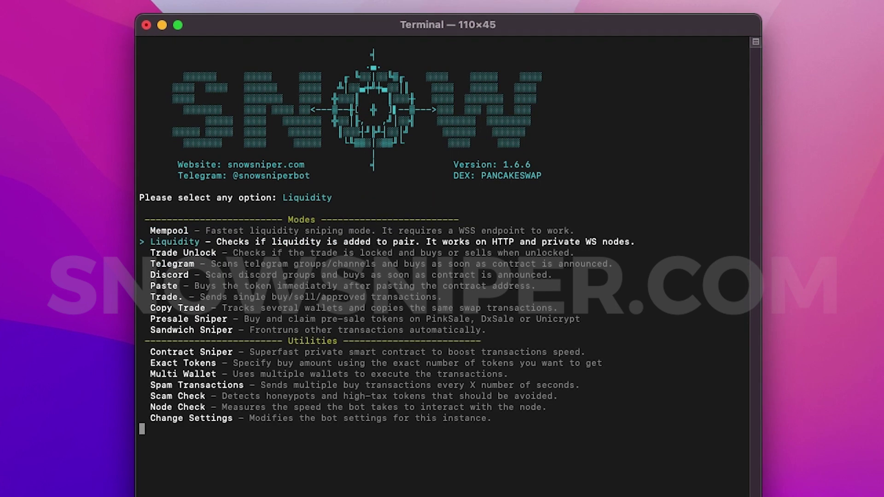
{"action": "key", "text": "Down"}
{"action": "key", "text": "Down"}
{"action": "key", "text": "Down"}
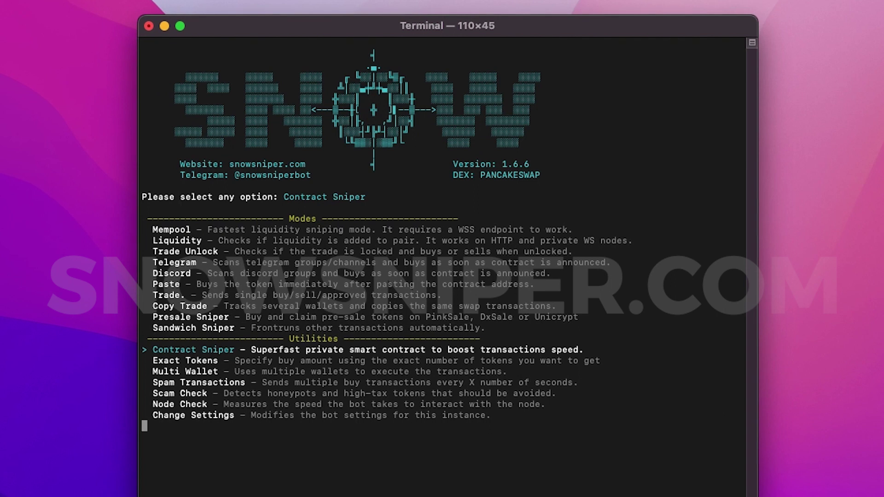
{"action": "key", "text": "Down"}
{"action": "key", "text": "Down"}
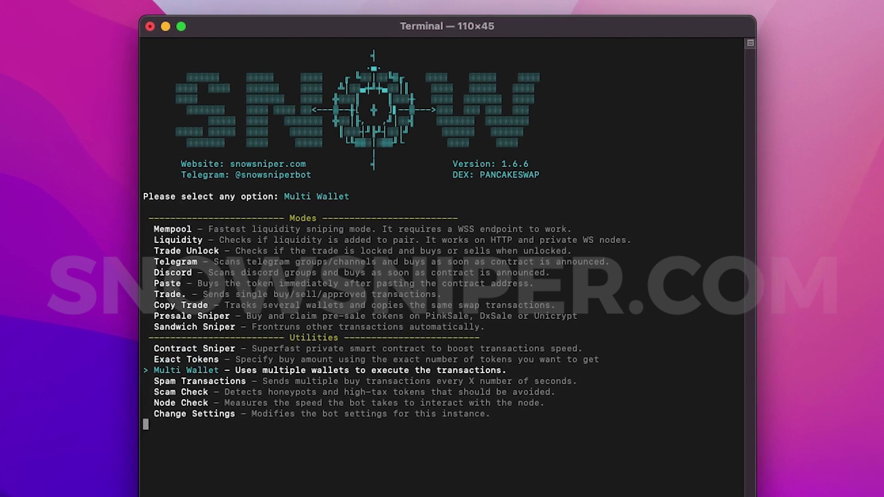
{"action": "key", "text": "Down"}
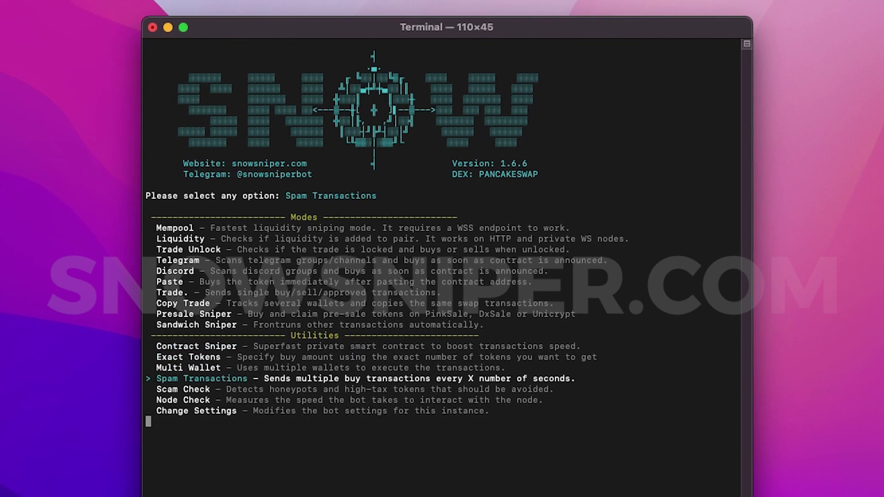
{"action": "key", "text": "Down"}
{"action": "key", "text": "Return"}
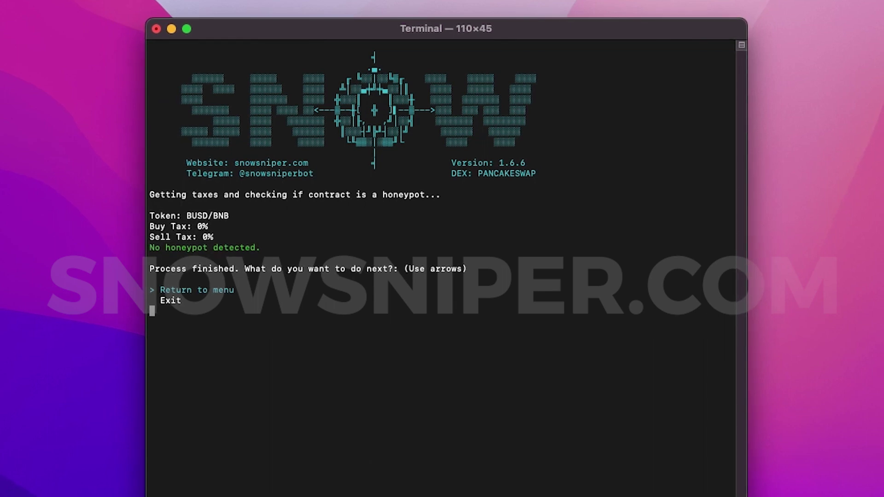
- Return to the main menu, step through the liquidity listing types, and back out
{"action": "key", "text": "Return"}
{"action": "key", "text": "Down"}
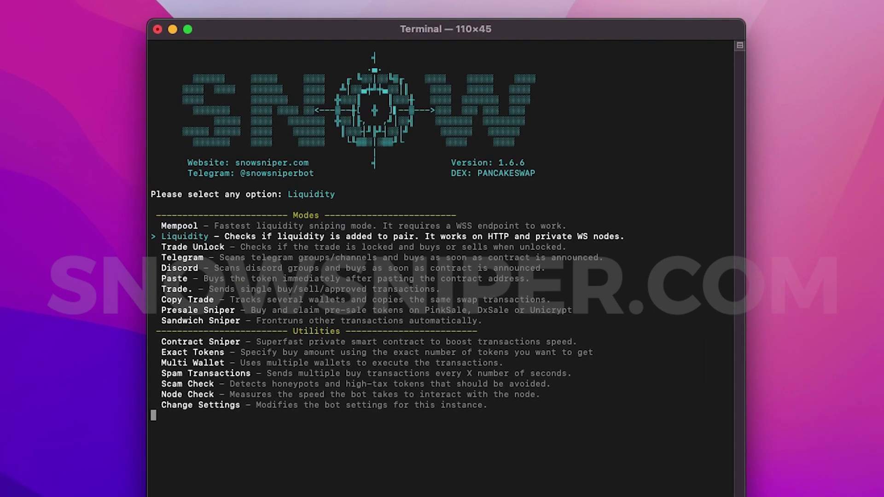
{"action": "key", "text": "Down"}
{"action": "key", "text": "Down"}
{"action": "key", "text": "Down"}
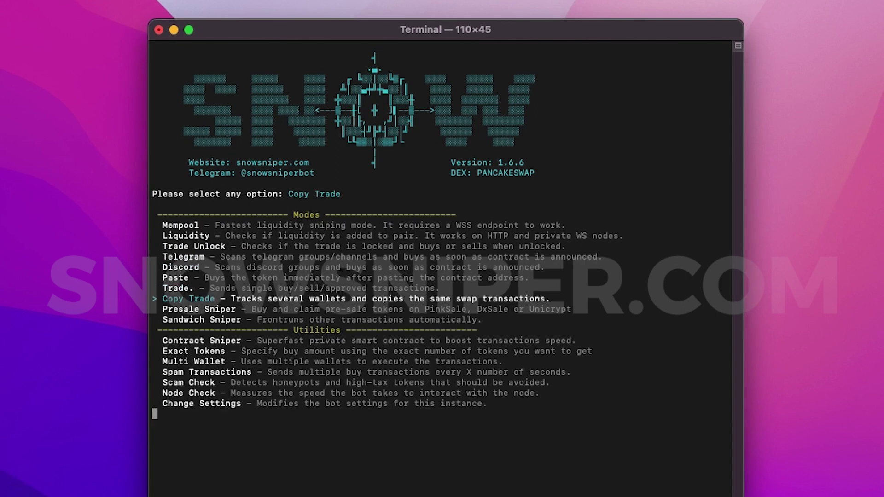
{"action": "key", "text": "Down"}
{"action": "key", "text": "Down"}
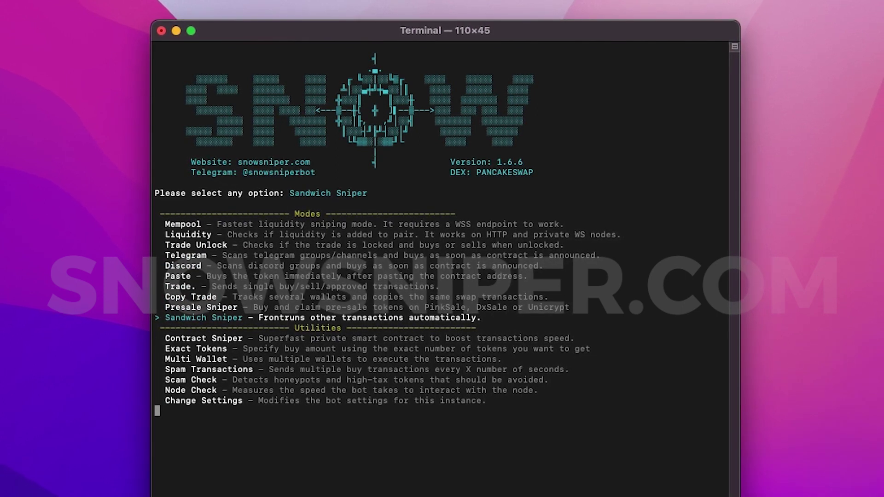
{"action": "key", "text": "Up"}
{"action": "key", "text": "Up"}
{"action": "key", "text": "Up"}
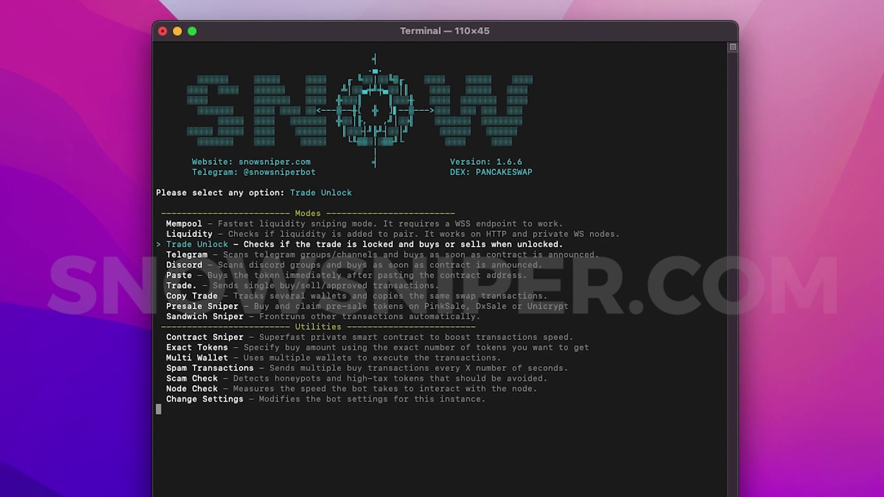
{"action": "key", "text": "Return"}
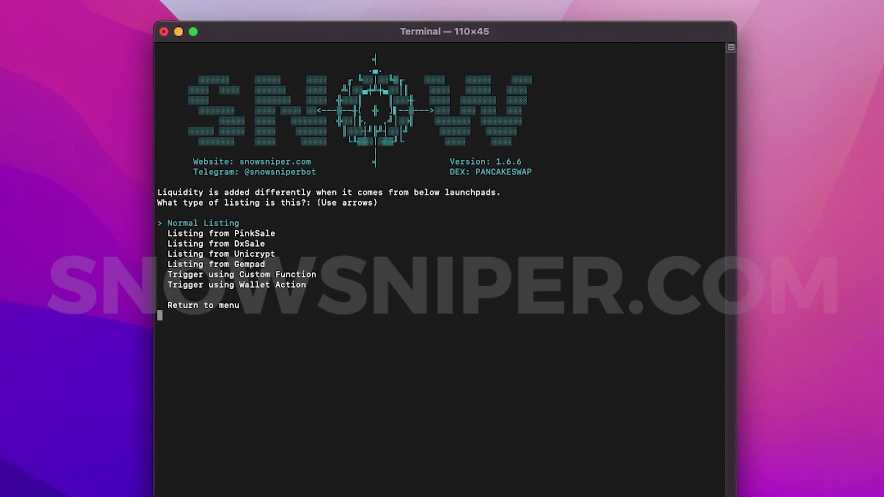
{"action": "key", "text": "Down"}
{"action": "key", "text": "Down"}
{"action": "key", "text": "Down"}
{"action": "key", "text": "Down"}
{"action": "key", "text": "Down"}
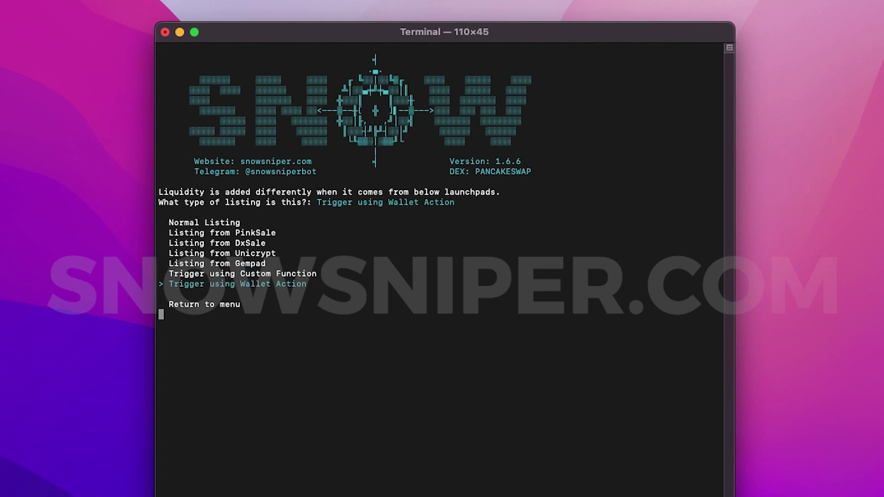
{"action": "key", "text": "Return"}
{"action": "key", "text": "Down"}
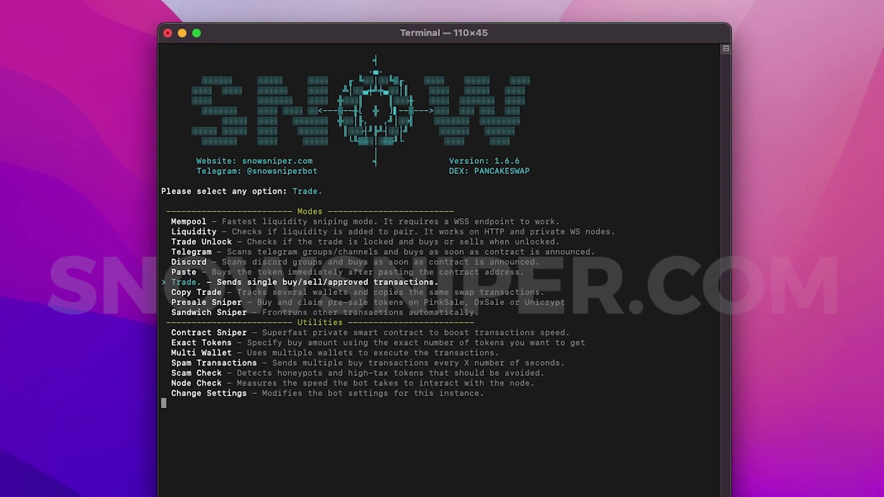
- Select and enable the Contract Sniper utility
{"action": "key", "text": "Down"}
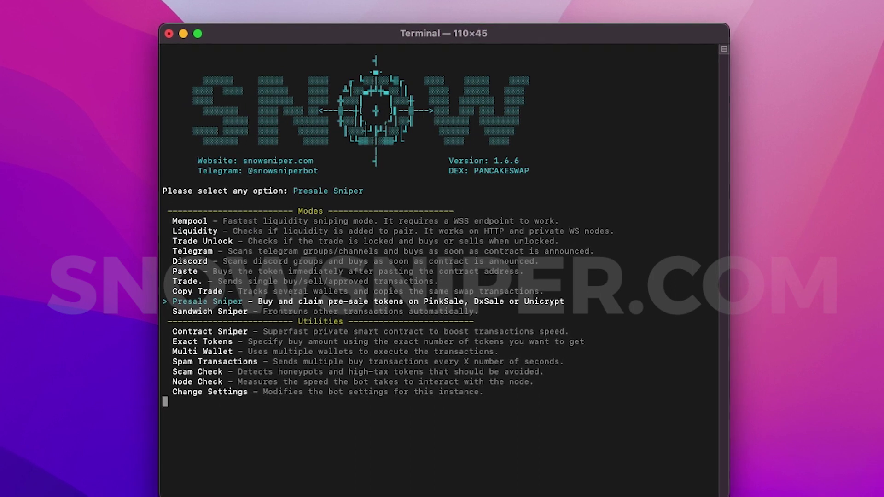
{"action": "key", "text": "Down"}
{"action": "key", "text": "Down"}
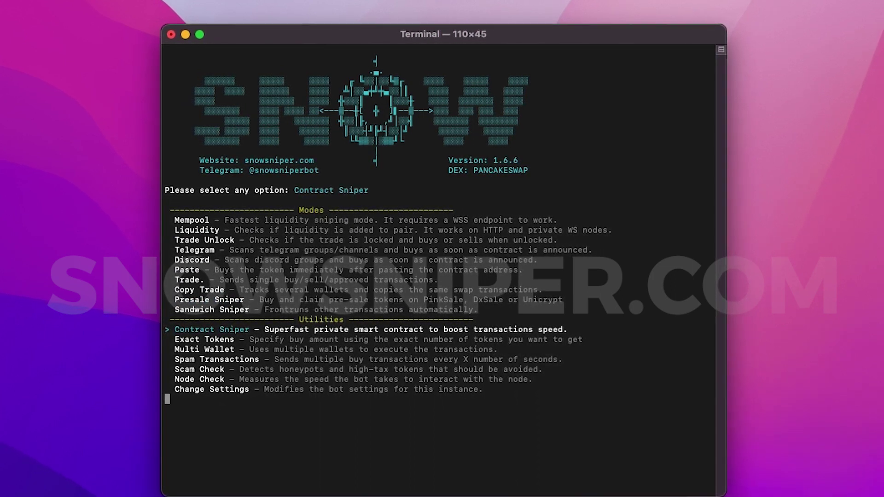
{"action": "key", "text": "Down"}
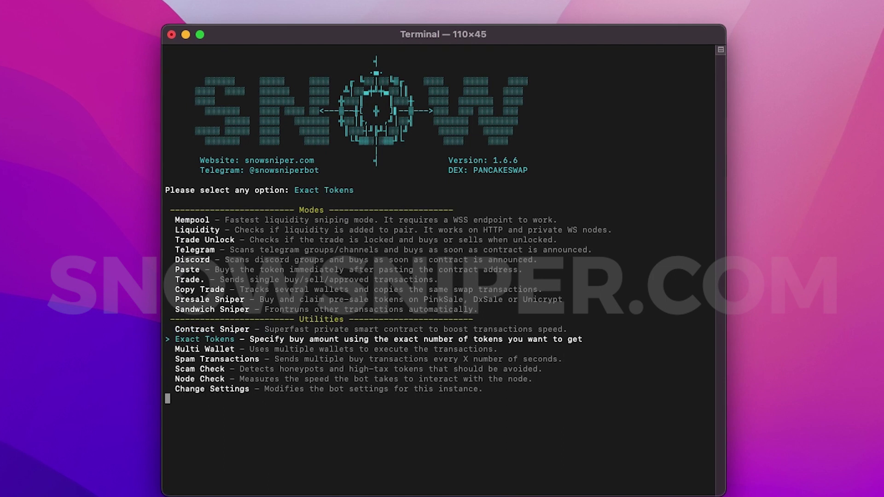
{"action": "key", "text": "Up"}
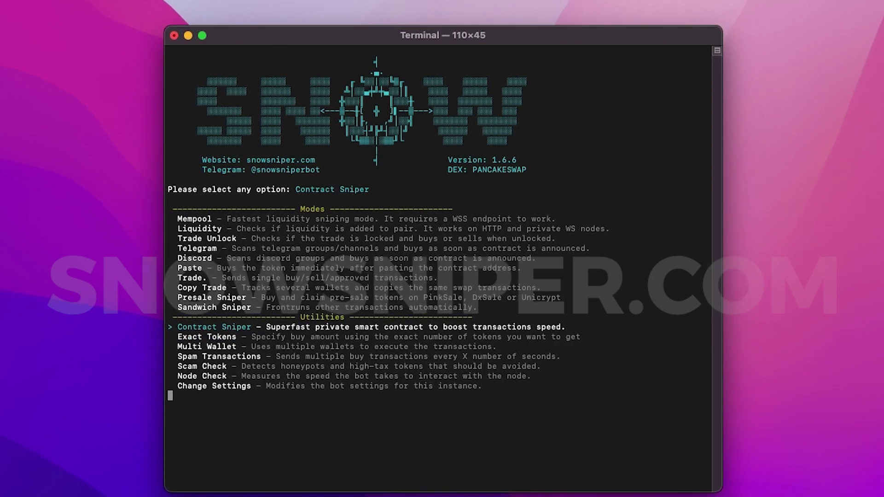
{"action": "key", "text": "Return"}
{"action": "key", "text": "Return"}
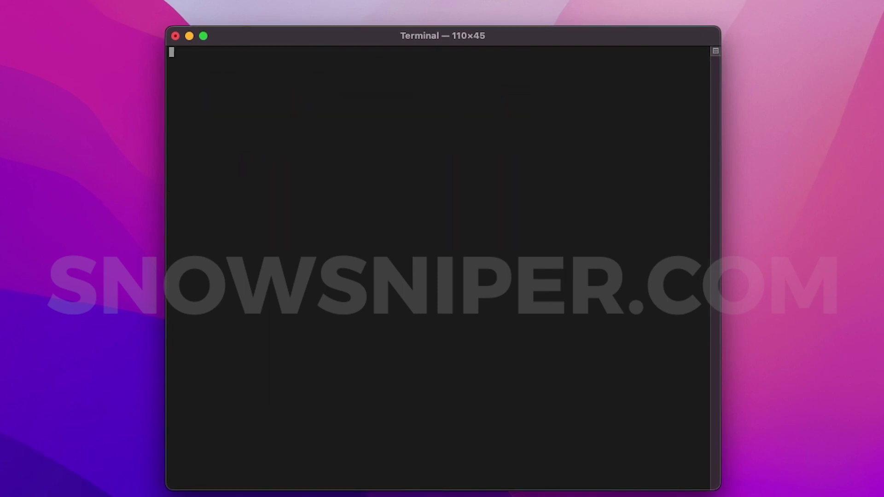
- Enable the Multi Wallet utility
{"action": "key", "text": "Down"}
{"action": "key", "text": "Down"}
{"action": "key", "text": "Down"}
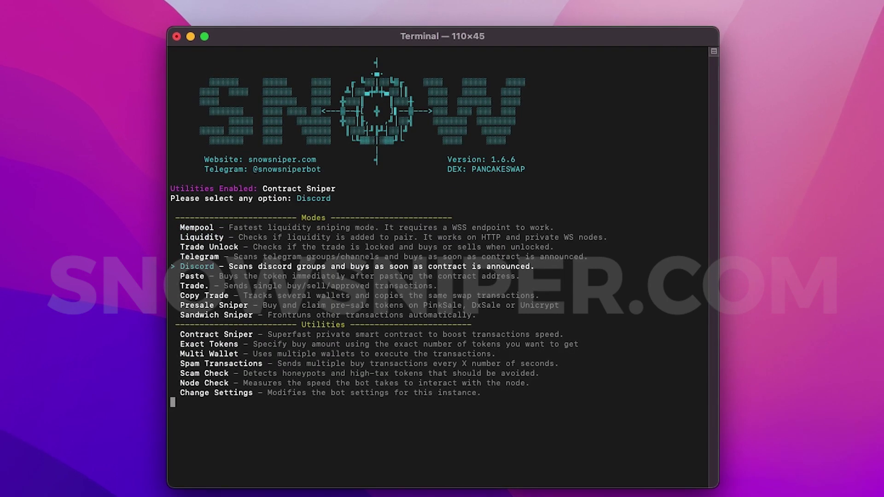
{"action": "key", "text": "Down"}
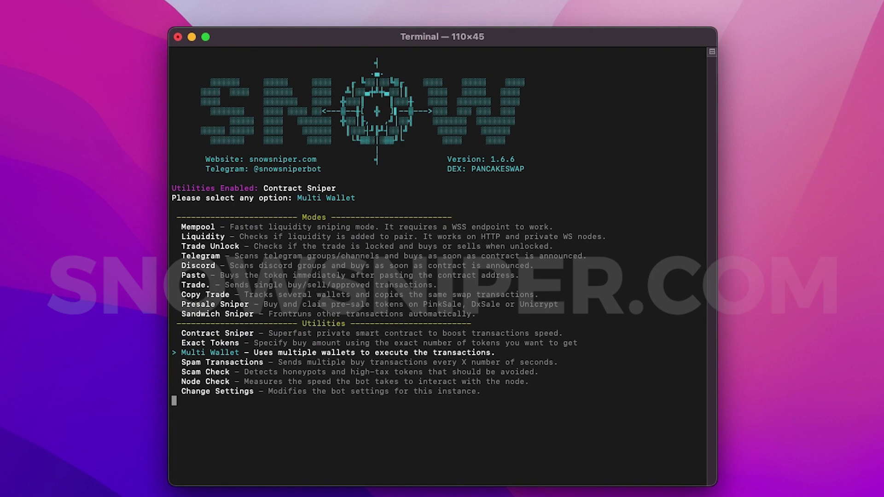
{"action": "key", "text": "Return"}
{"action": "key", "text": "Return"}
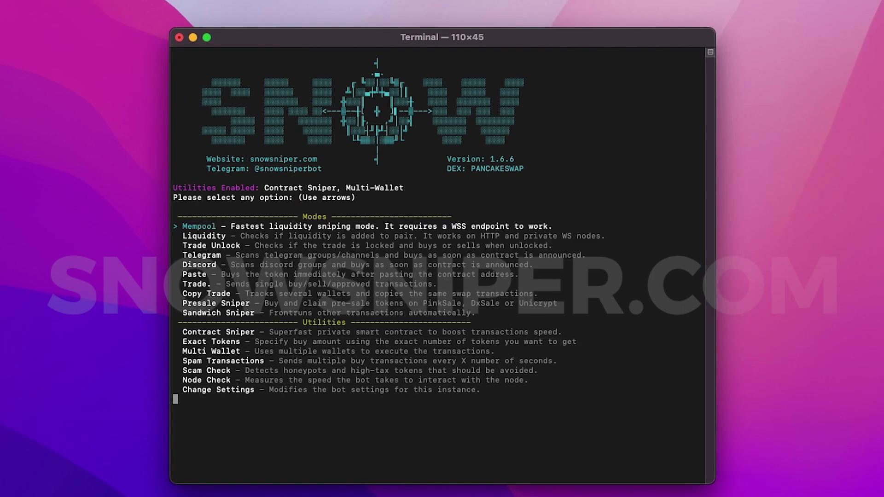
- Widen the bot window to 133 columns while moving the selection up to Mempool
{"action": "key", "text": "Down"}
{"action": "key", "text": "Down"}
{"action": "key", "text": "Down"}
{"action": "key", "text": "Down"}
{"action": "key", "text": "Down"}
{"action": "key", "text": "Down"}
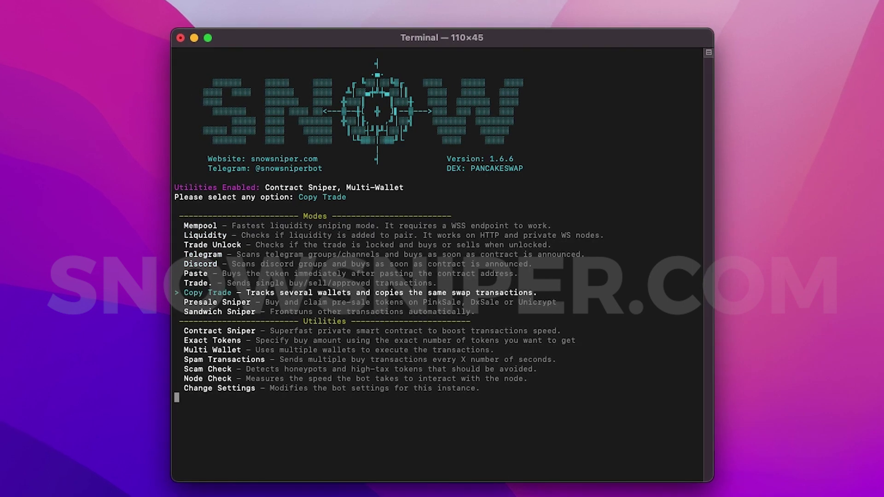
{"action": "key", "text": "Down"}
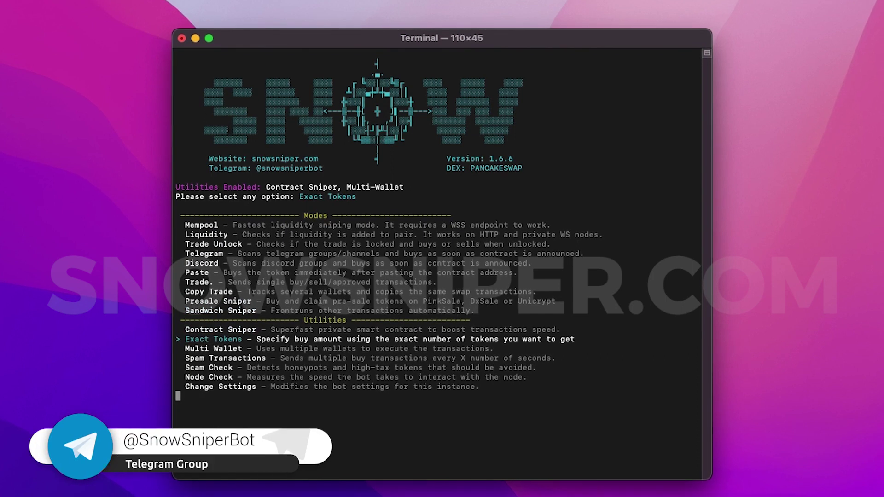
{"action": "key", "text": "Up"}
{"action": "key", "text": "Up"}
{"action": "key", "text": "Up"}
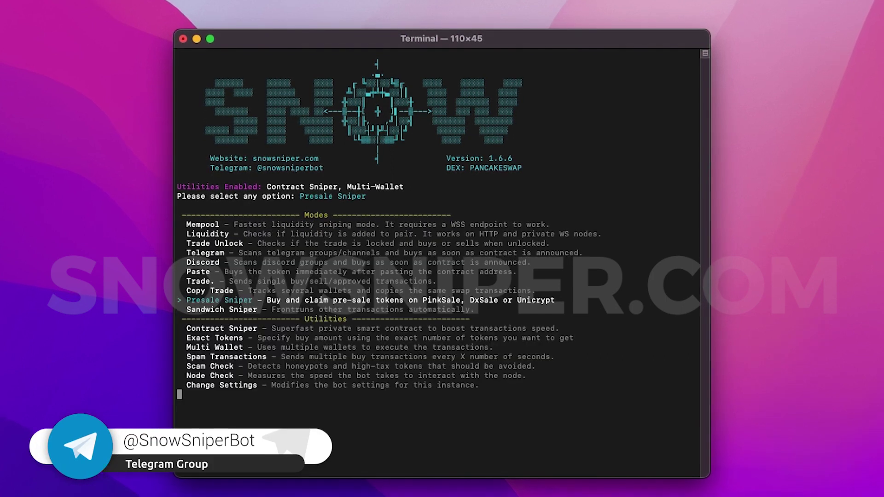
{"action": "key", "text": "Up"}
{"action": "key", "text": "Up"}
{"action": "key", "text": "Up"}
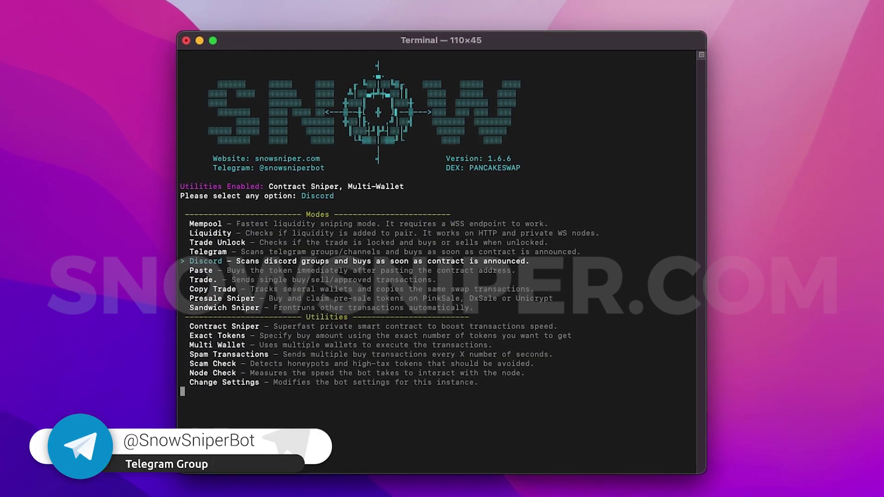
{"action": "key", "text": "Up"}
{"action": "key", "text": "Up"}
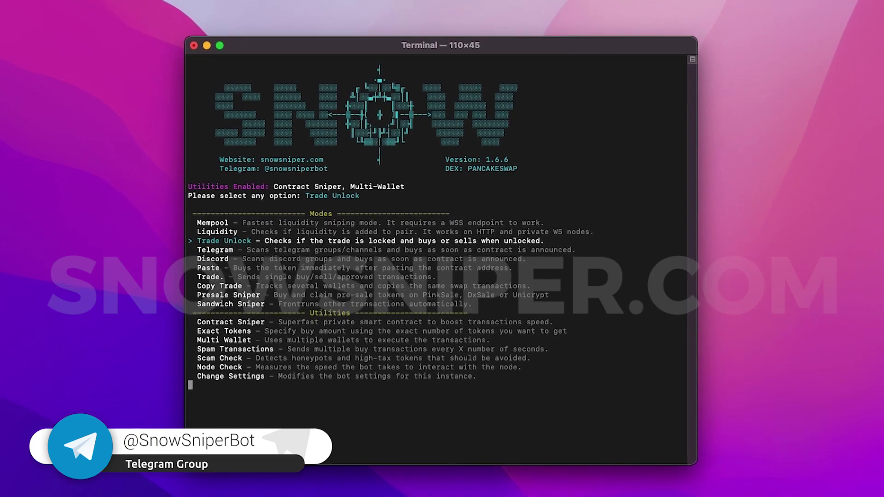
{"action": "key", "text": "Up"}
{"action": "key", "text": "Up"}
{"action": "mouse_move", "coordinate": [694, 225]}
{"action": "left_mouse_down"}
{"action": "mouse_move", "coordinate": [750, 229]}
{"action": "mouse_move", "coordinate": [785, 244]}
{"action": "left_mouse_up"}
{"action": "key", "text": "Up"}
- Enter the settings categories, then go back to the main mode menu
{"action": "key", "text": "Return"}
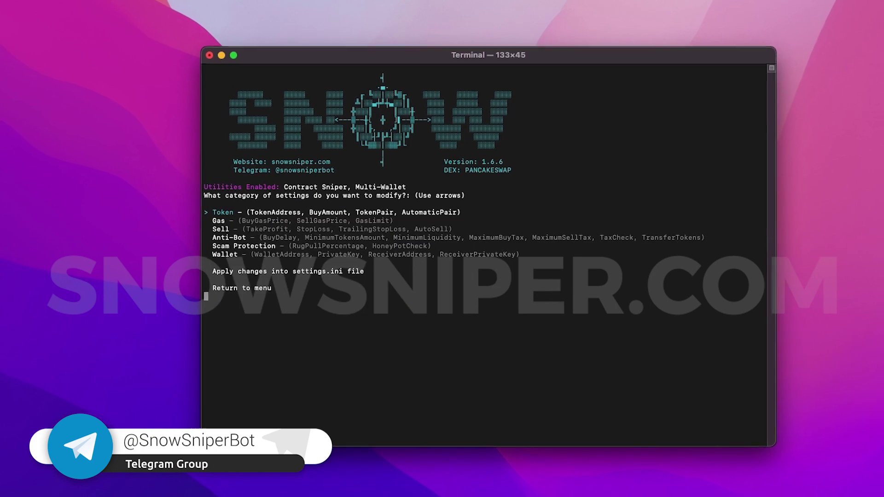
{"action": "key", "text": "Down"}
{"action": "key", "text": "Down"}
{"action": "key", "text": "Down"}
{"action": "key", "text": "Down"}
{"action": "key", "text": "Down"}
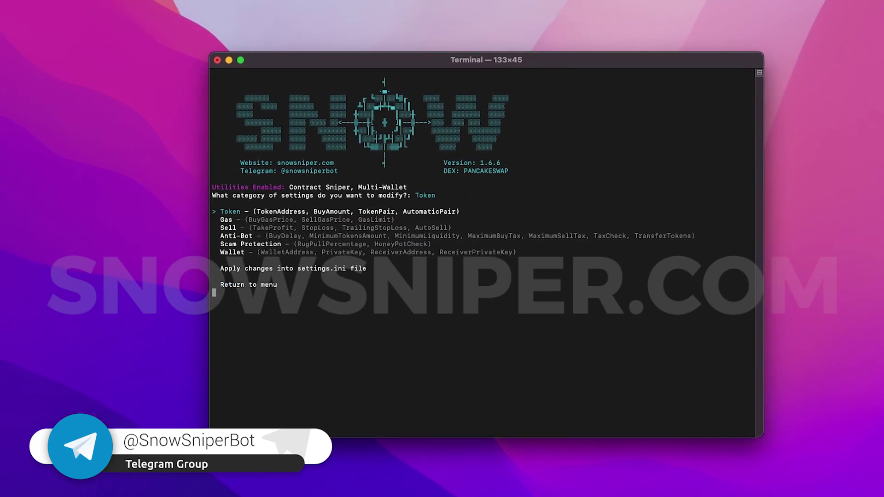
{"action": "key", "text": "Up"}
{"action": "key", "text": "Return"}
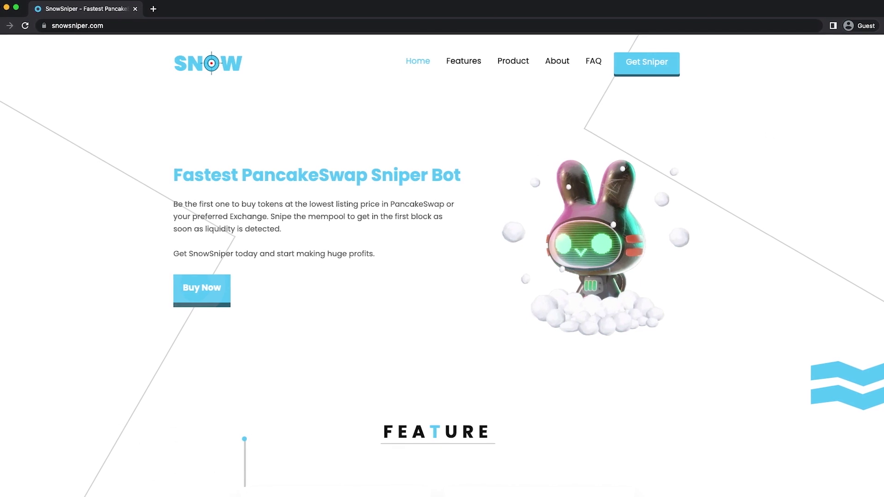
- Scroll snowsniper.com to its footer, then minimize Chrome and Telegram to reveal the Terminal main menu
{"action": "scroll", "coordinate": [442, 276], "scroll_direction": "down", "scroll_amount": 5}
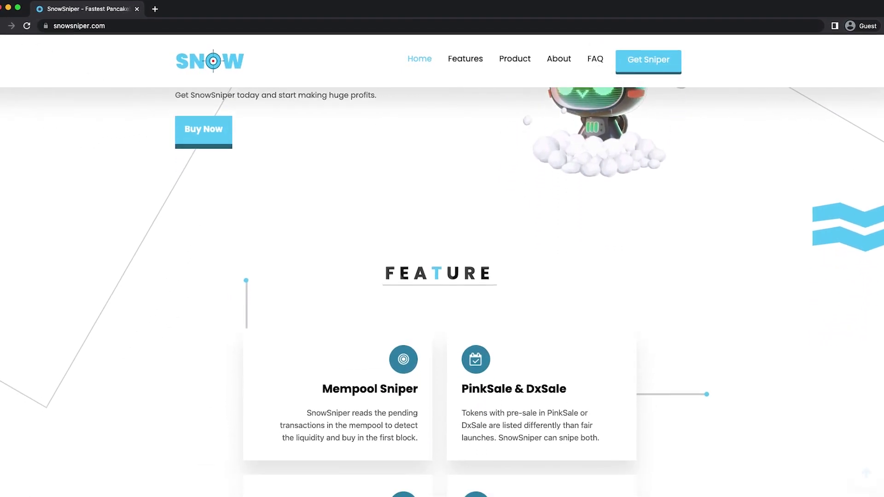
{"action": "scroll", "coordinate": [441, 276], "scroll_direction": "down", "scroll_amount": 20}
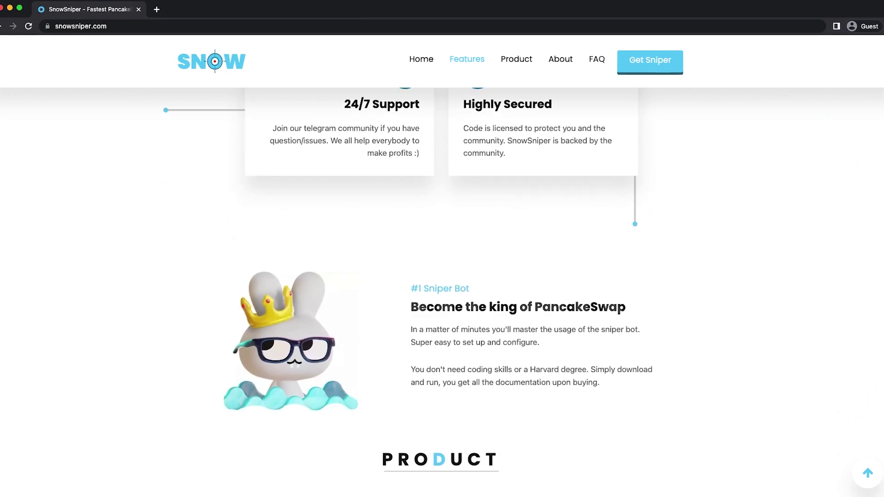
{"action": "scroll", "coordinate": [442, 276], "scroll_direction": "down", "scroll_amount": 15}
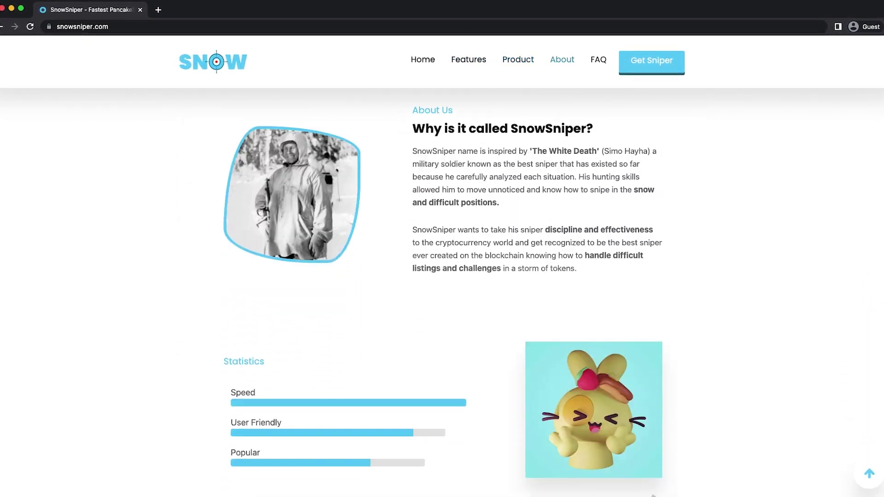
{"action": "scroll", "coordinate": [441, 276], "scroll_direction": "down", "scroll_amount": 15}
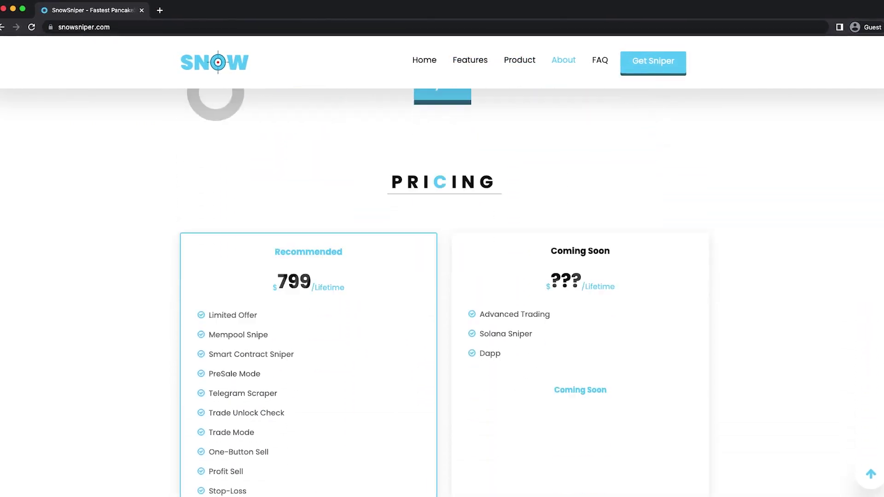
{"action": "scroll", "coordinate": [442, 276], "scroll_direction": "down", "scroll_amount": 12}
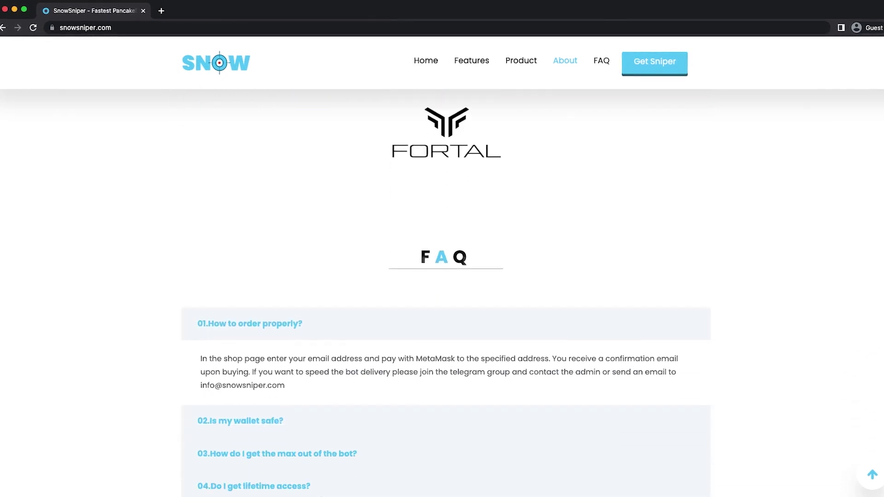
{"action": "scroll", "coordinate": [546, 276], "scroll_direction": "down", "scroll_amount": 5}
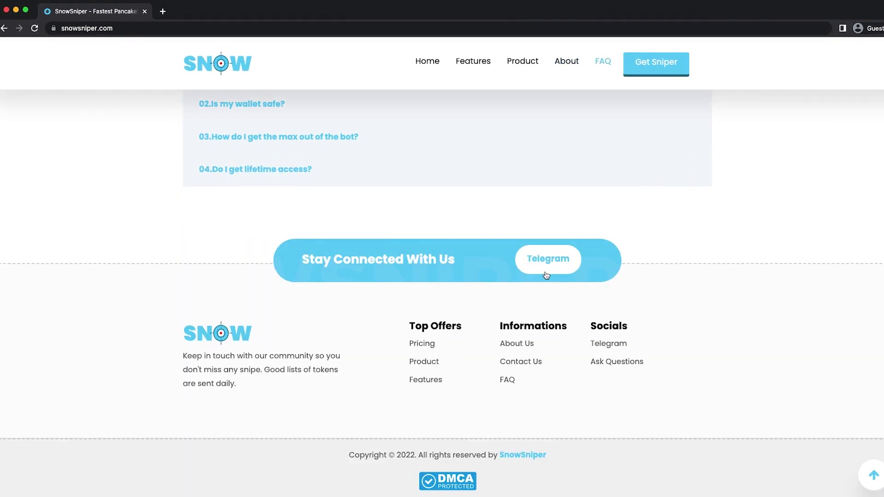
{"action": "left_click", "coordinate": [17, 11]}
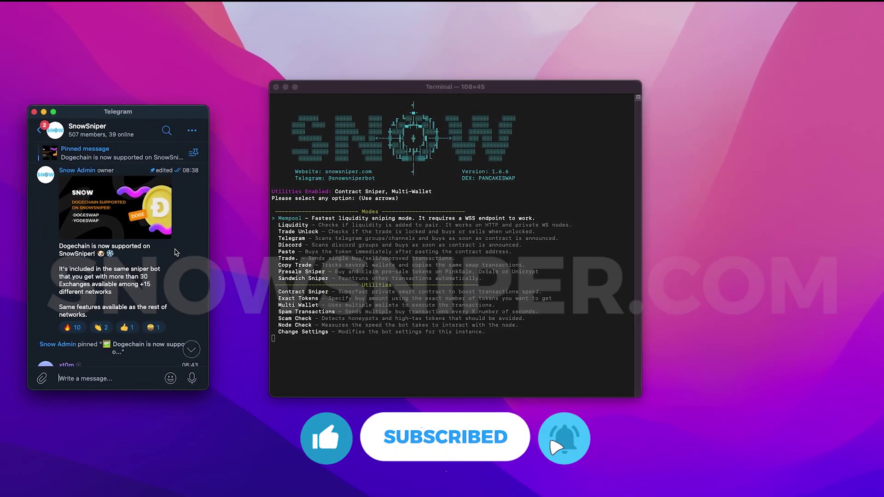
{"action": "left_click", "coordinate": [44, 112]}
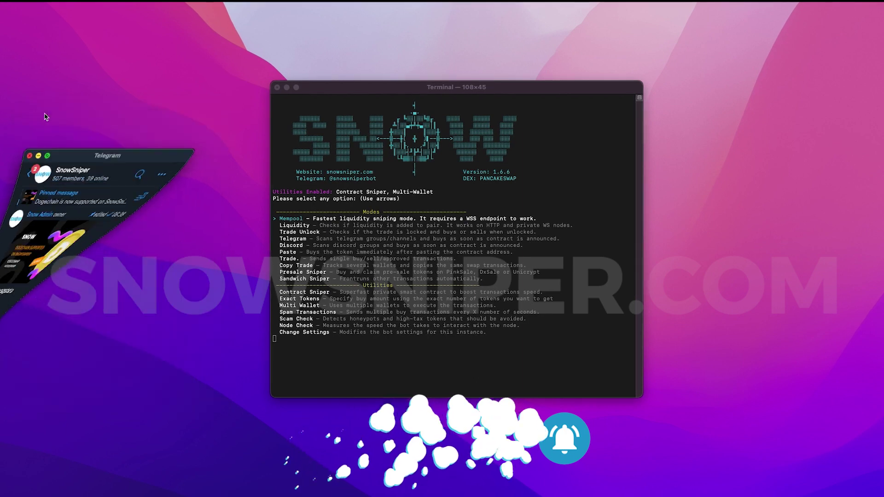